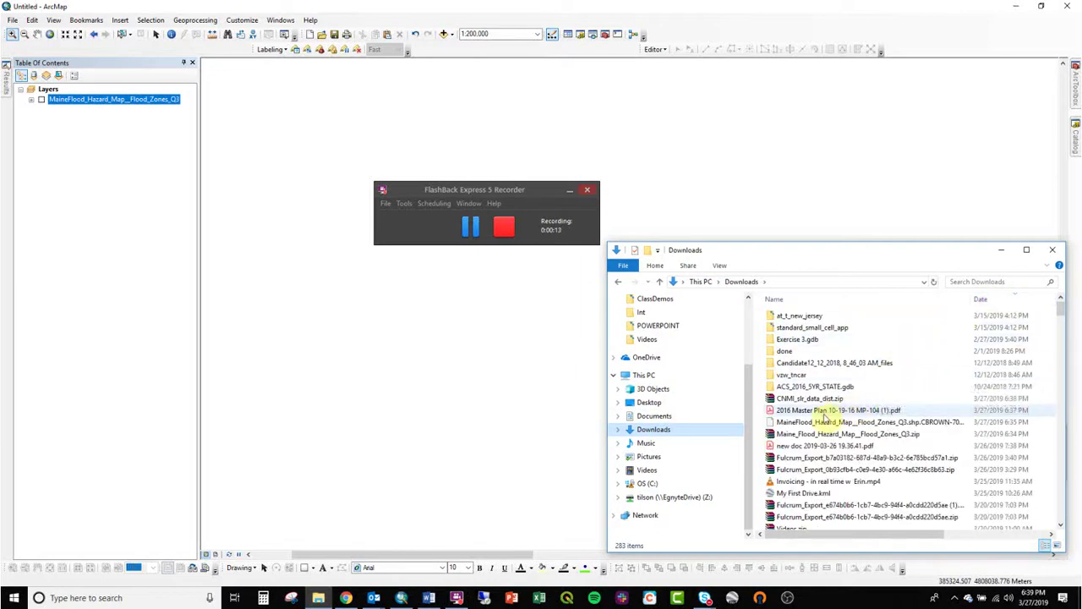
# Open 2016 Master Plan 10-19-16 MP-104 (1).pdf from the Downloads folder.
pyautogui.doubleClick(829, 411)
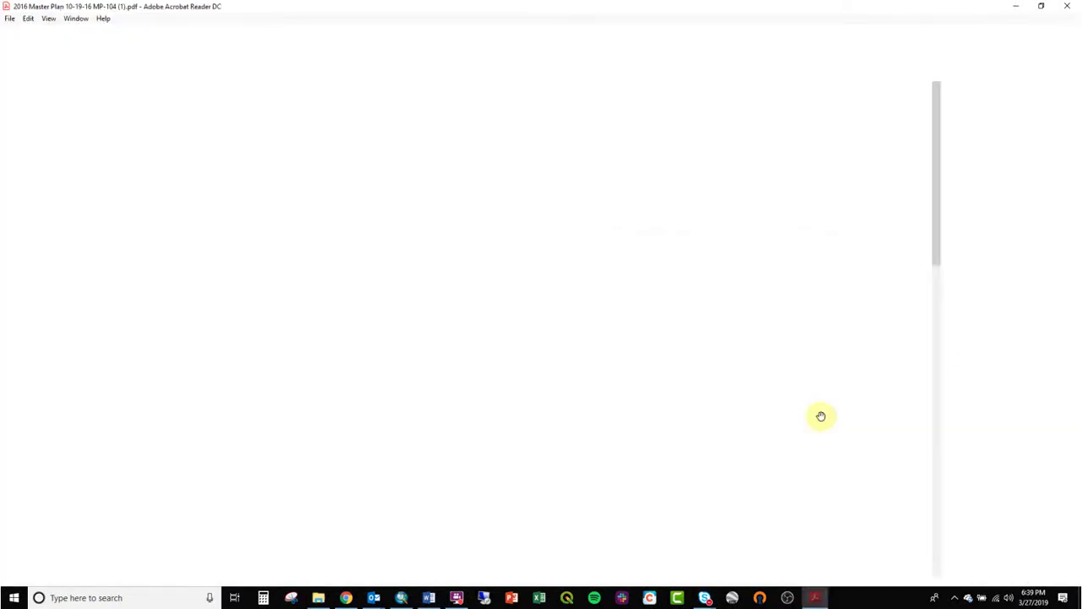
pyautogui.click(9, 19)
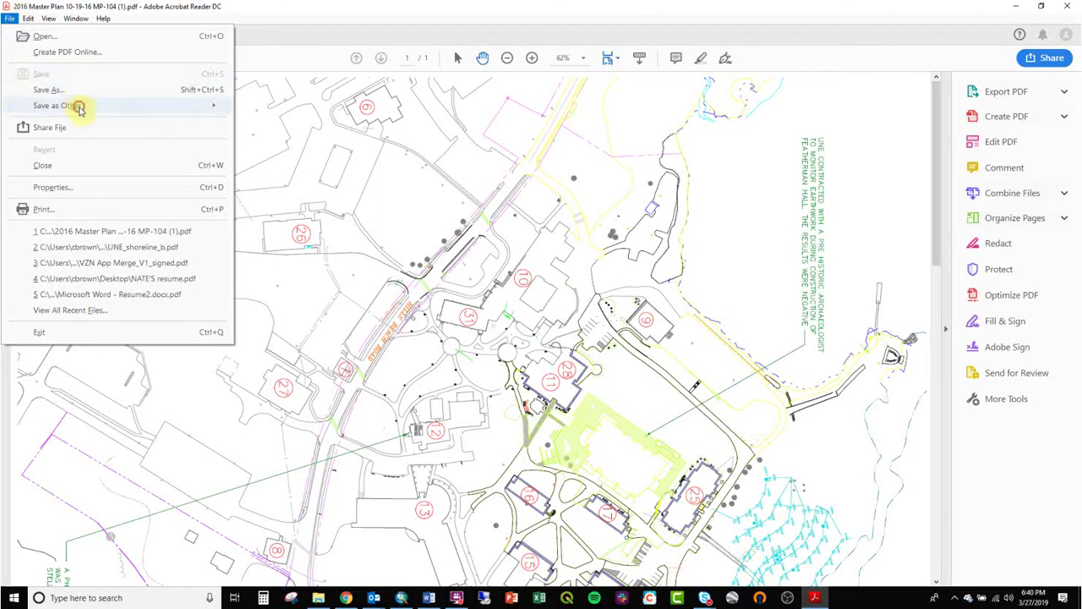
pyautogui.click(206, 91)
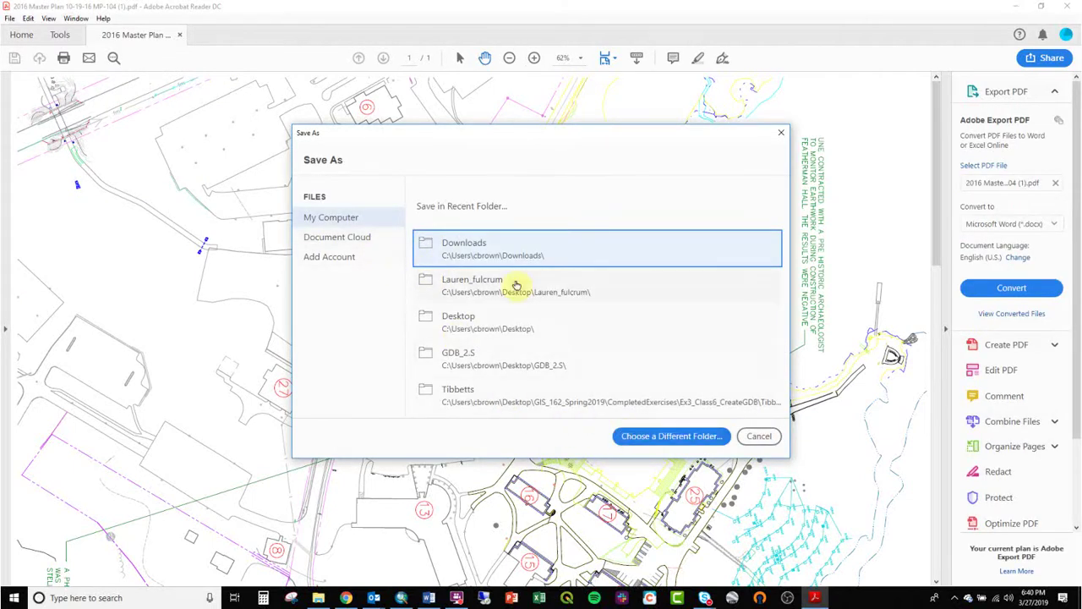
pyautogui.click(499, 249)
pyautogui.click(250, 288)
pyautogui.click(243, 293)
pyautogui.click(503, 310)
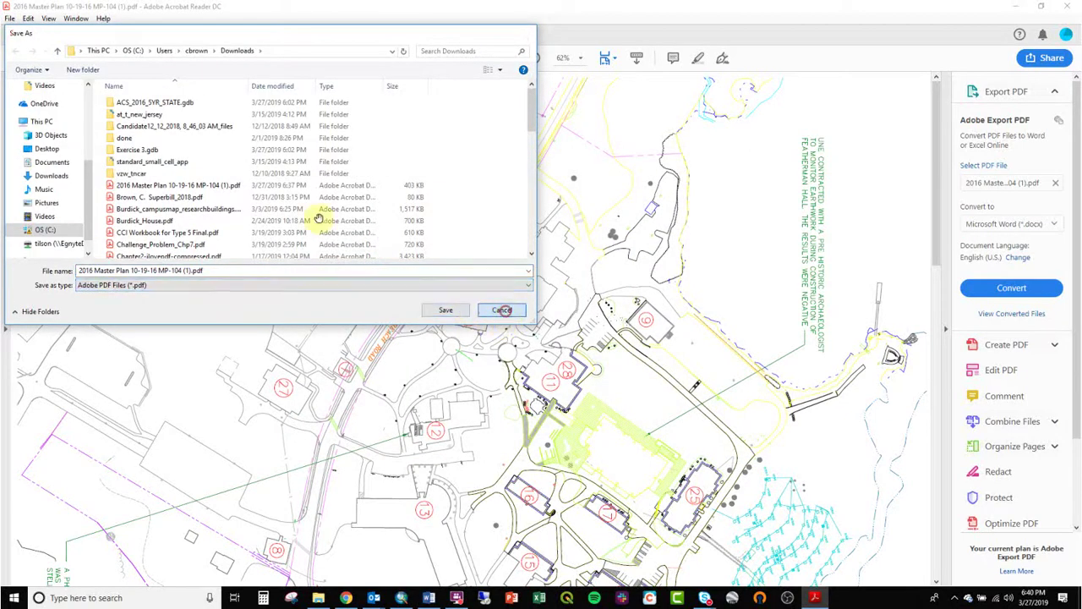
pyautogui.click(9, 18)
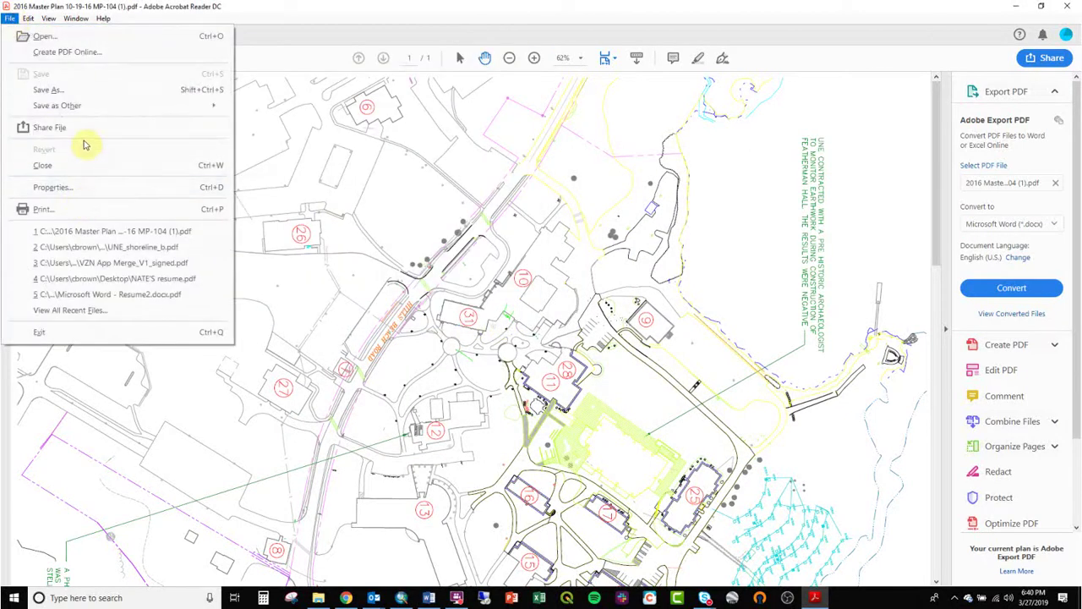
pyautogui.moveTo(31, 23)
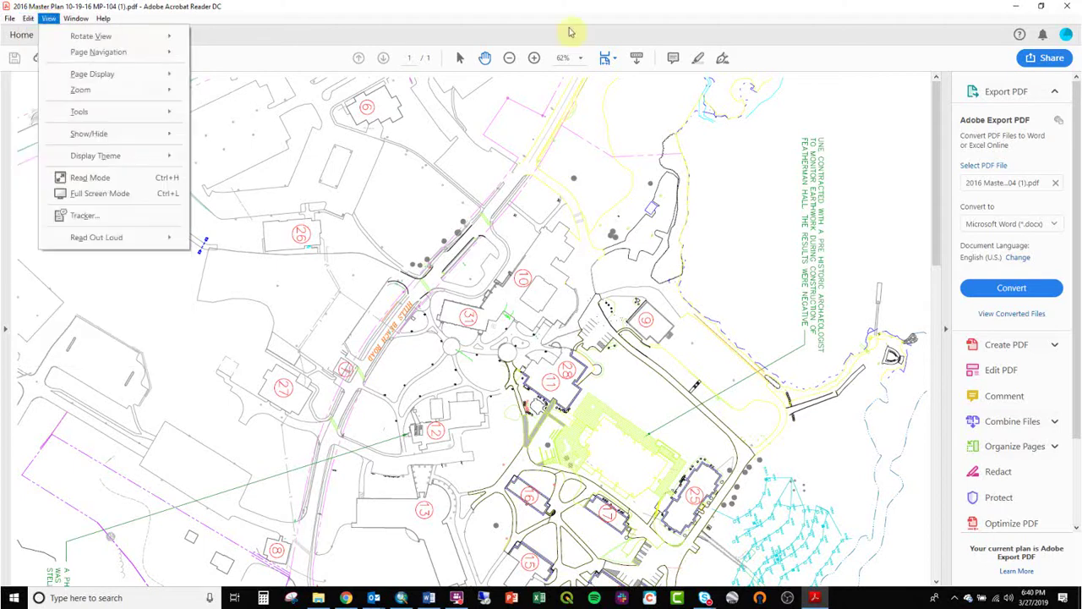
# Convert the master plan PDF to Microsoft Word (*.docx) with the Export PDF tool.
pyautogui.click(1019, 93)
pyautogui.click(1019, 93)
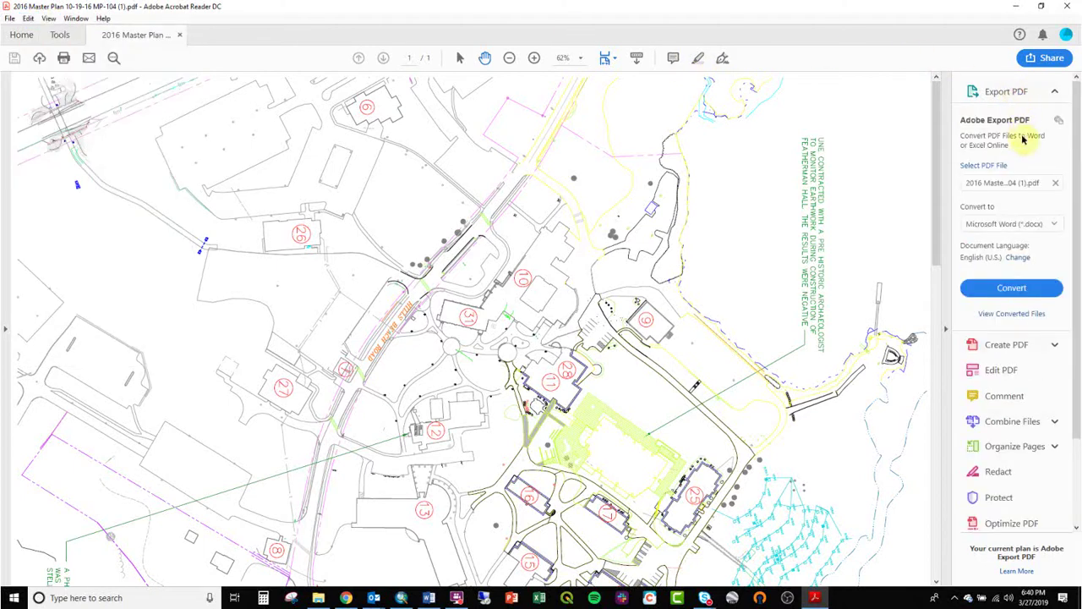
pyautogui.click(1030, 226)
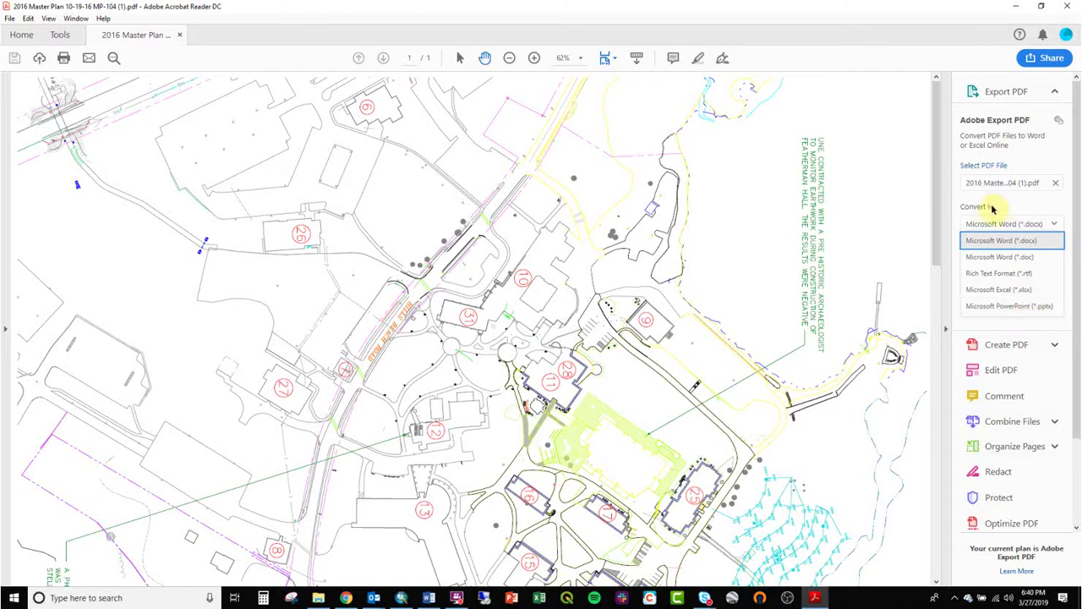
pyautogui.click(1012, 206)
pyautogui.click(1004, 290)
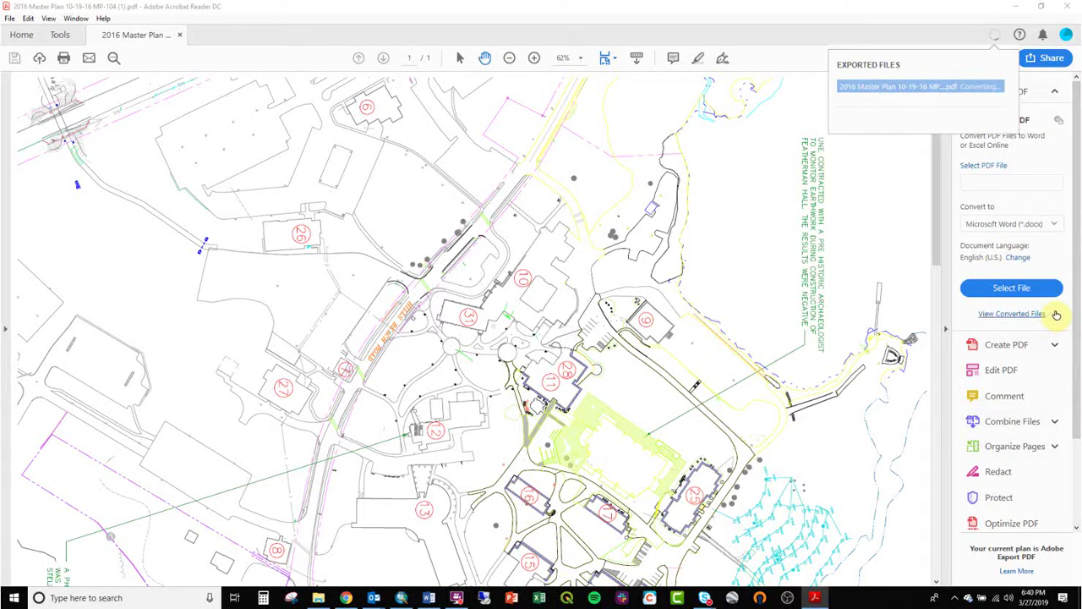
# Examine the campus plan from the central buildings along the river to the survey lines around building 22.
pyautogui.scroll(-2, 541, 381)
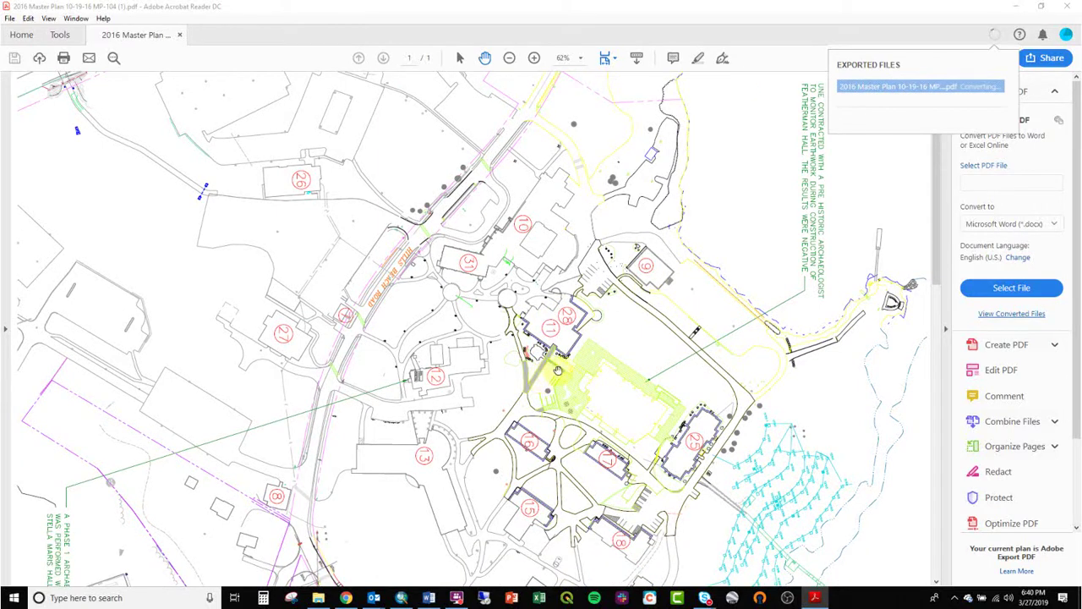
pyautogui.scroll(-6, 620, 362)
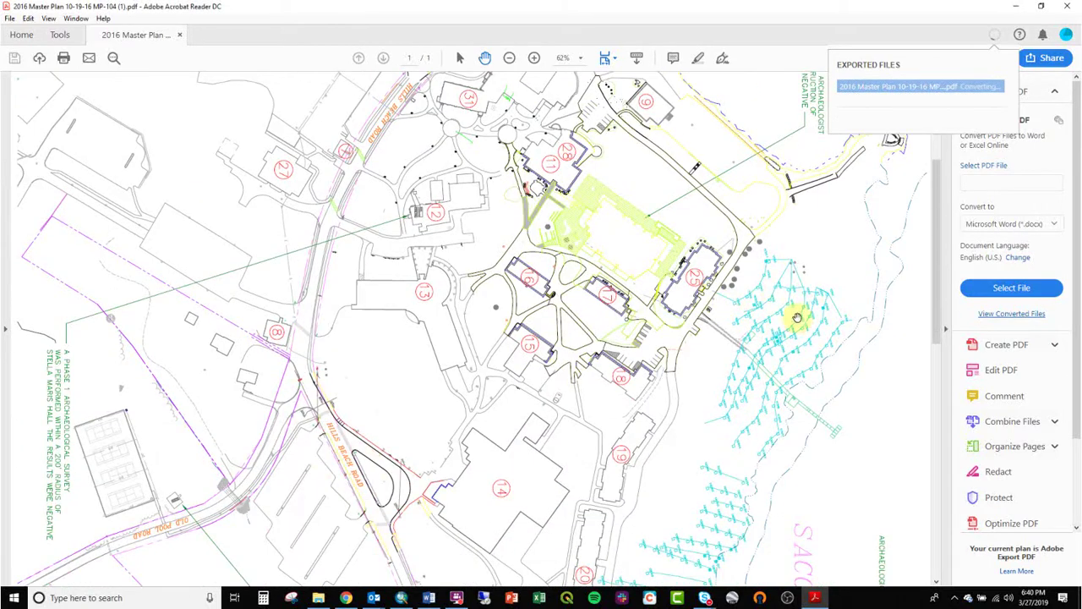
pyautogui.moveTo(772, 328); pyautogui.dragTo(734, 72)
pyautogui.moveTo(618, 432); pyautogui.dragTo(623, 170)
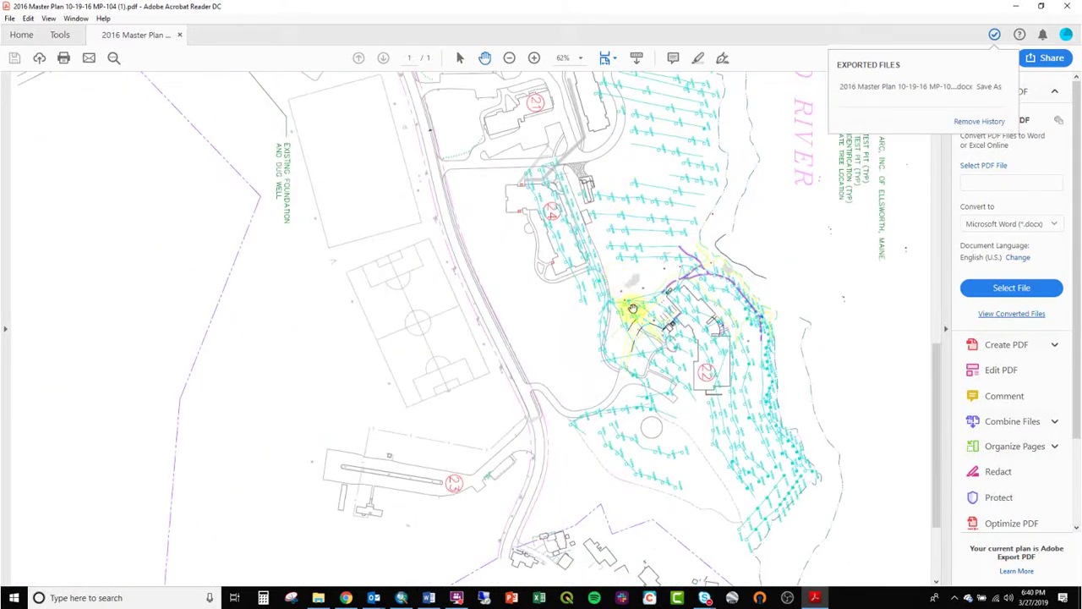
pyautogui.moveTo(718, 324); pyautogui.dragTo(707, 256)
pyautogui.moveTo(704, 218); pyautogui.dragTo(718, 559)
pyautogui.moveTo(788, 260); pyautogui.dragTo(713, 313)
pyautogui.scroll(-1, 748, 334)
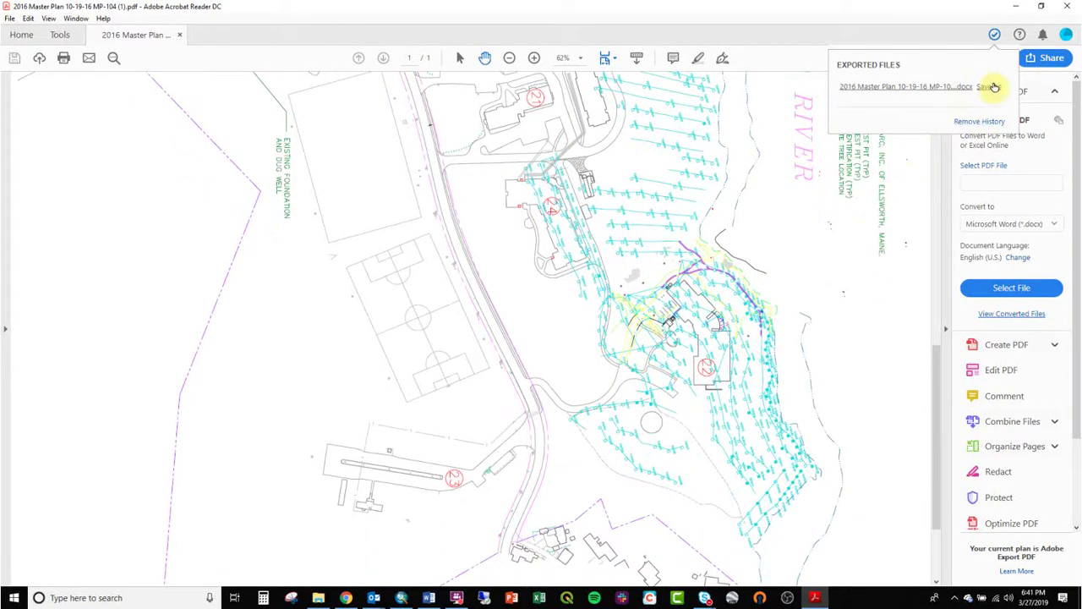
pyautogui.click(989, 87)
pyautogui.moveTo(431, 127); pyautogui.dragTo(251, 97)
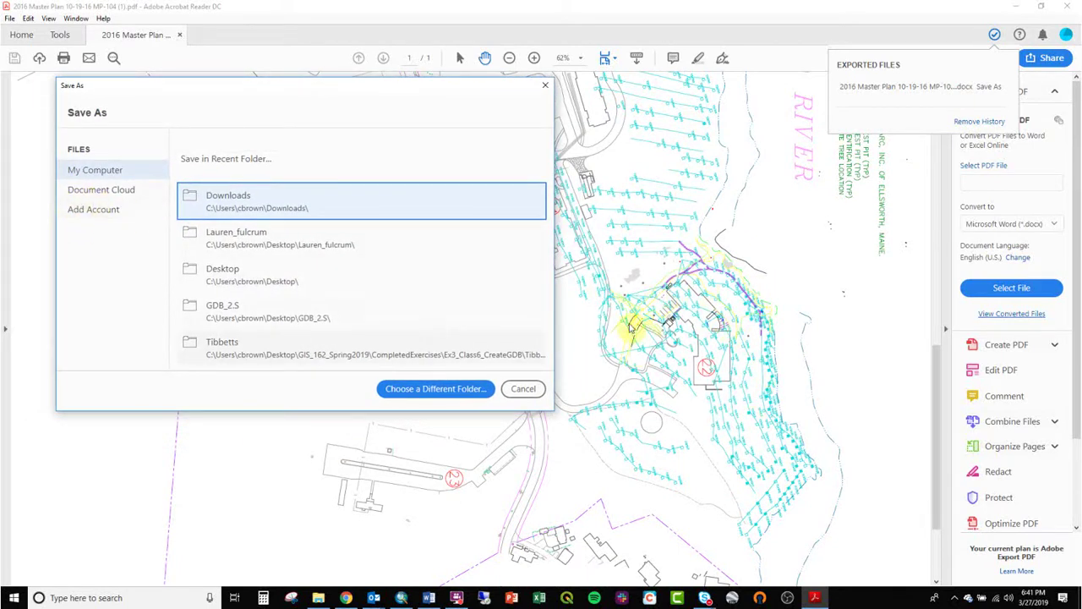
pyautogui.click(523, 389)
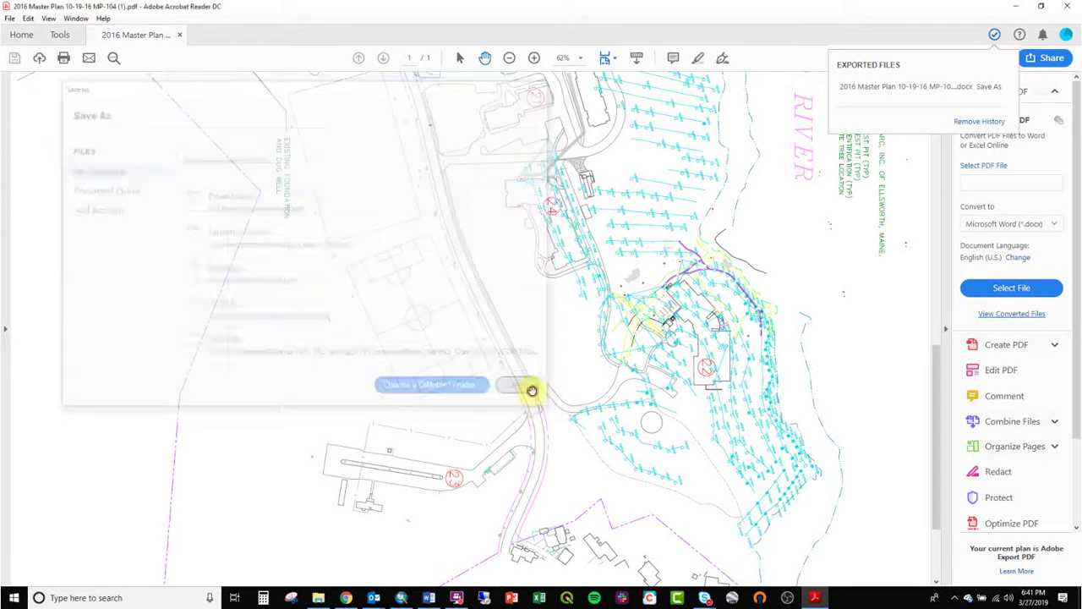
# Take a region screenshot of the plan at 100% zoom, covering building 22, its survey lines and the adjacent shoreline.
pyautogui.scroll(2, 744, 363)
pyautogui.scroll(3, 733, 404)
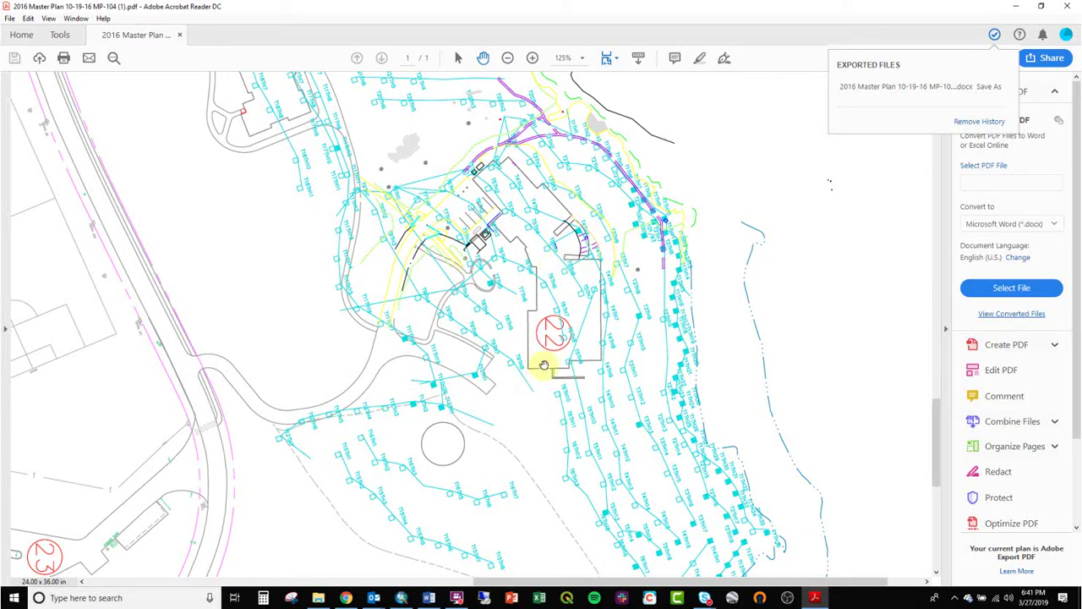
pyautogui.moveTo(751, 409); pyautogui.dragTo(708, 362)
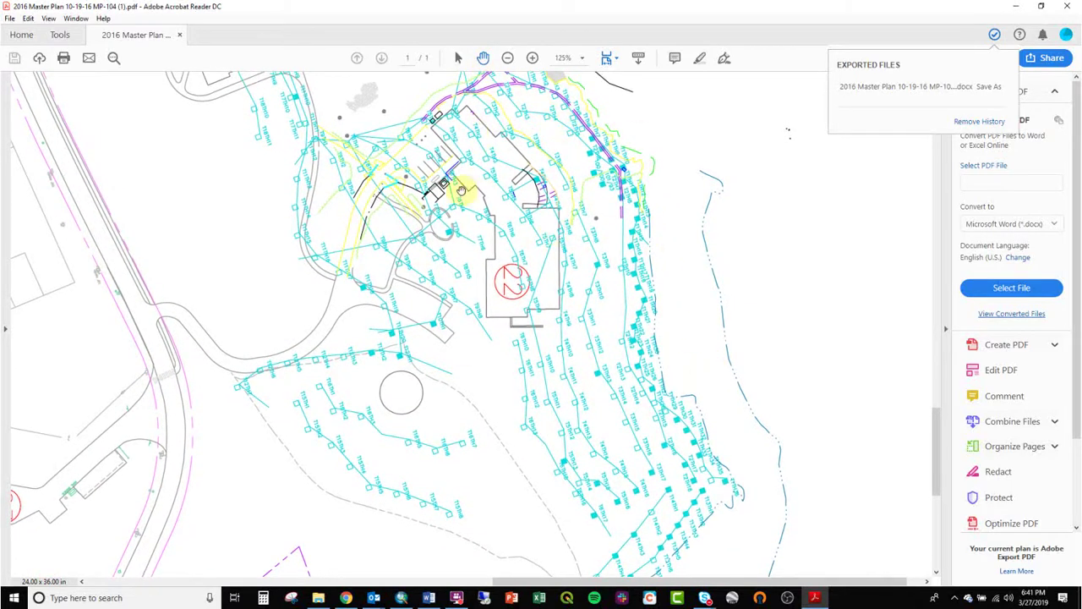
pyautogui.scroll(-2, 464, 190)
pyautogui.scroll(1, 466, 192)
pyautogui.scroll(-1, 466, 192)
pyautogui.scroll(1, 466, 195)
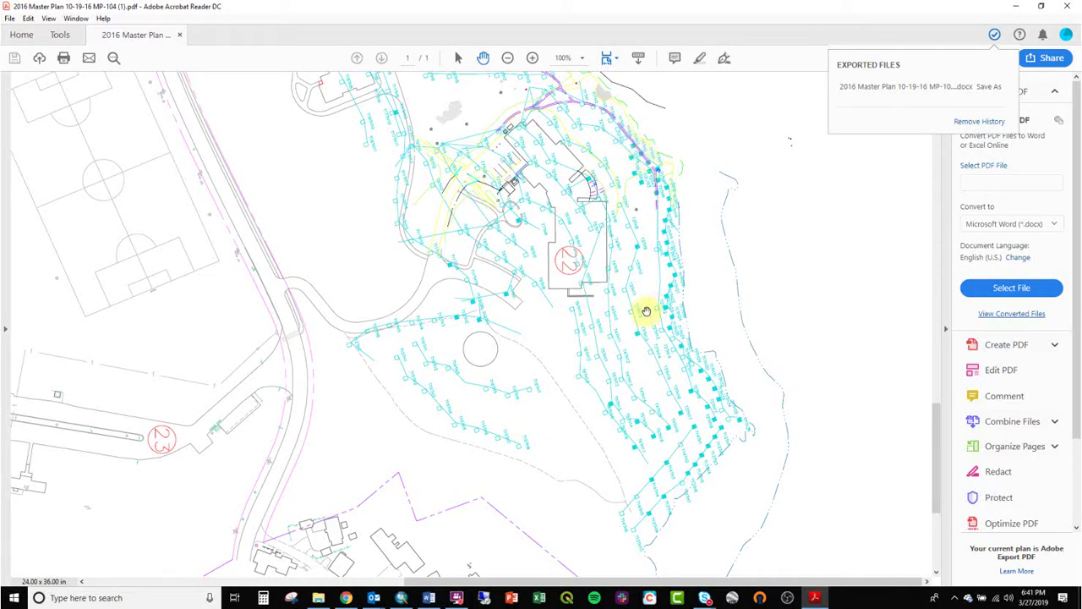
pyautogui.press('Print')
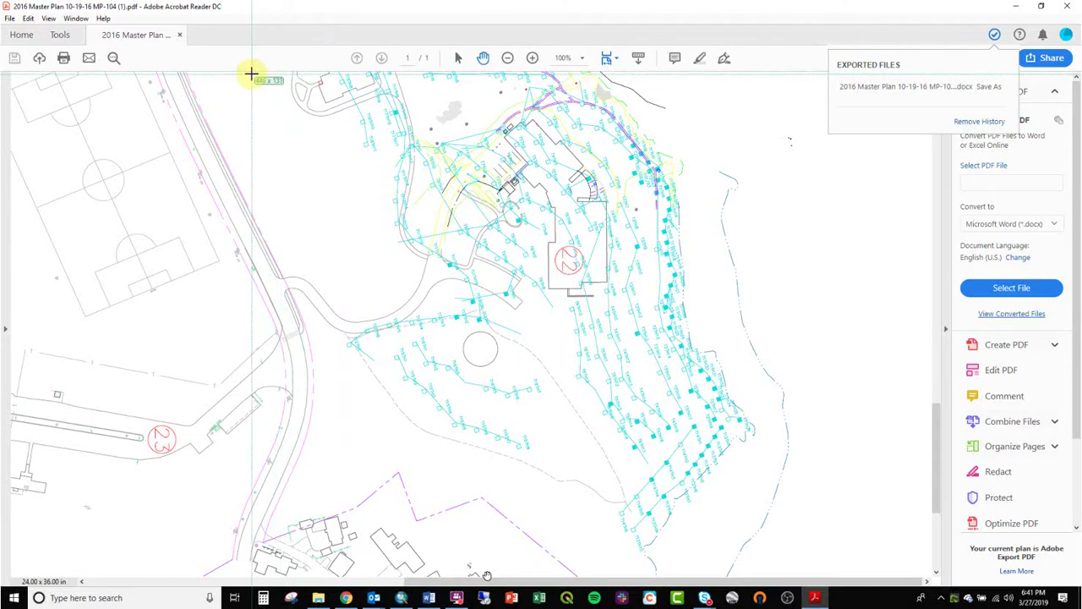
pyautogui.moveTo(251, 74); pyautogui.dragTo(800, 574)
pyautogui.click(800, 420)
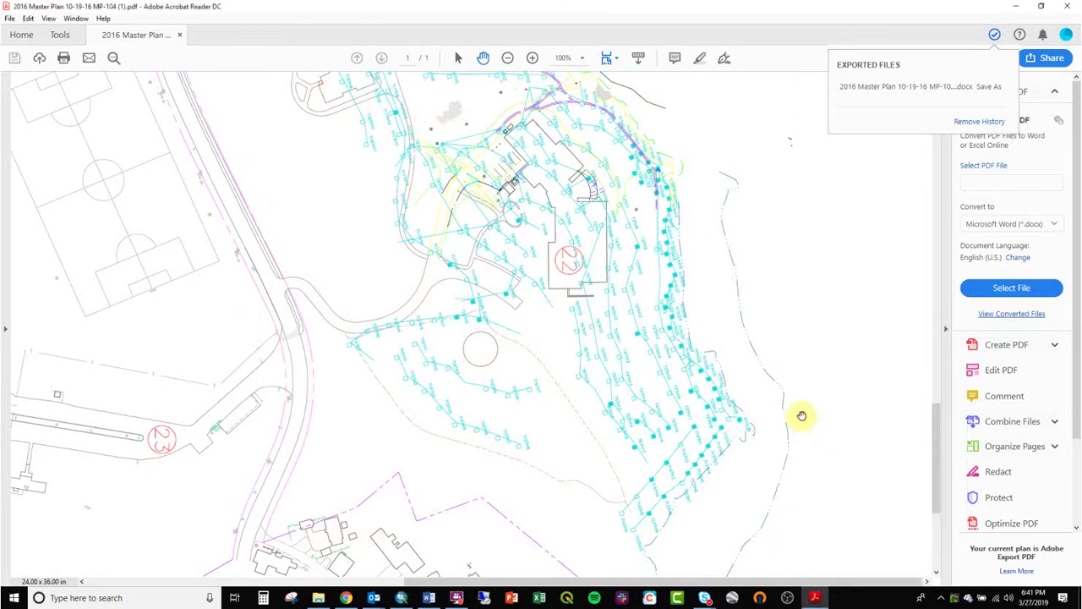
# Save the plan screenshot to the Desktop as a PNG, keeping the default file name.
pyautogui.scroll(-3, 38, 140)
pyautogui.click(59, 151)
pyautogui.click(193, 272)
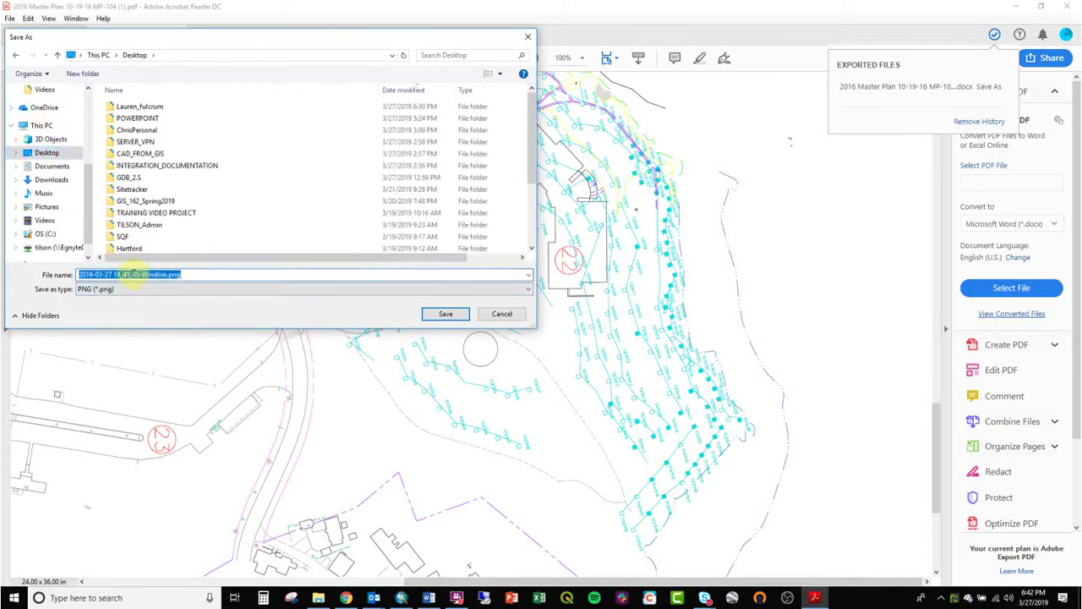
pyautogui.click(458, 314)
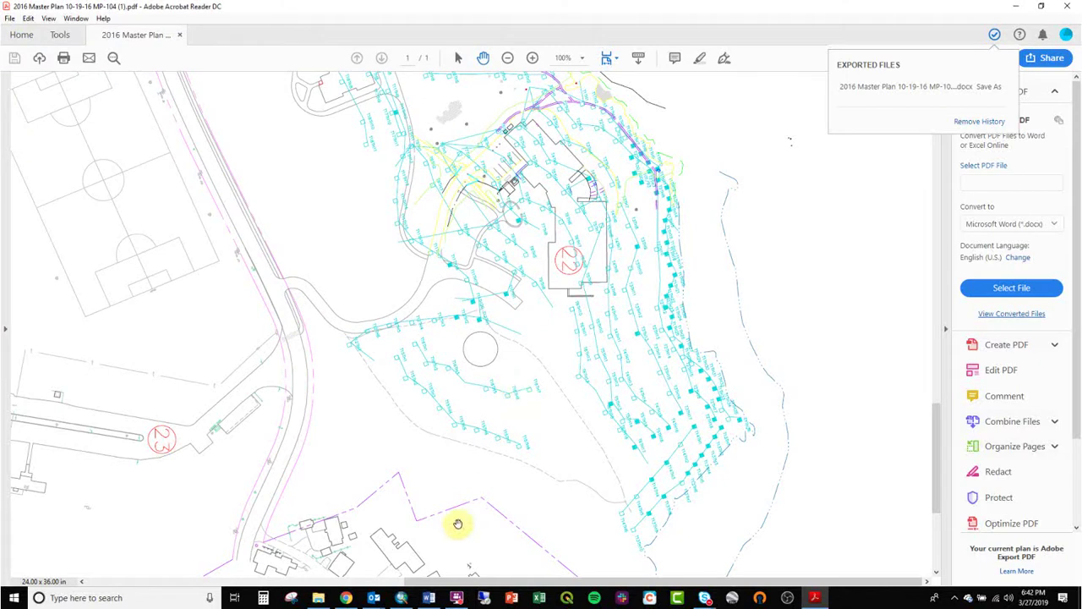
# Switch to ArcMap and add the World_Imagery service from the arcgis on services.arcgisonline.com connection to the map.
pyautogui.click(401, 598)
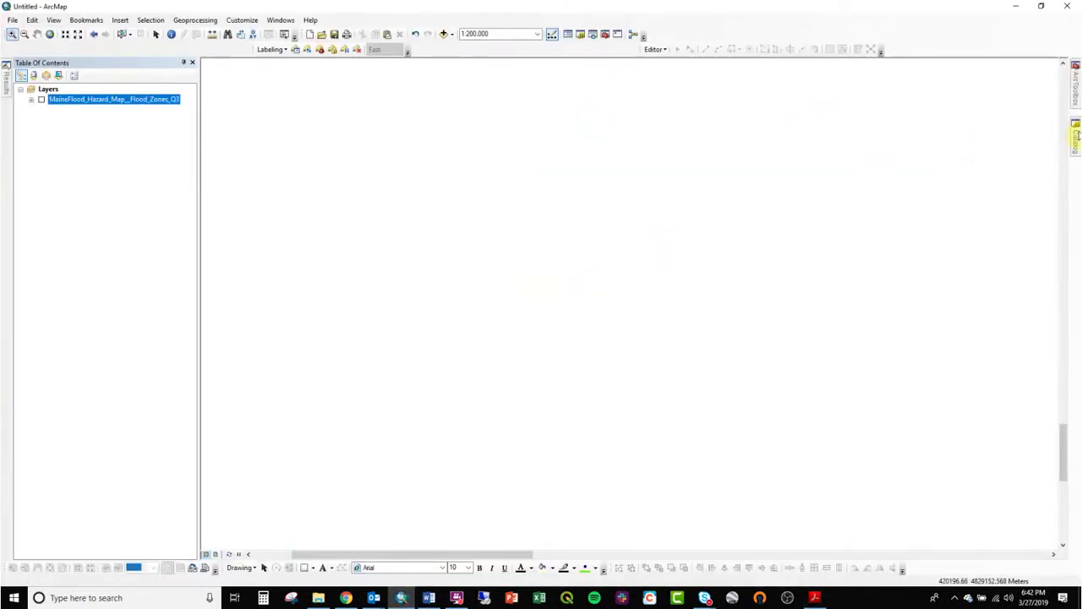
pyautogui.click(1076, 133)
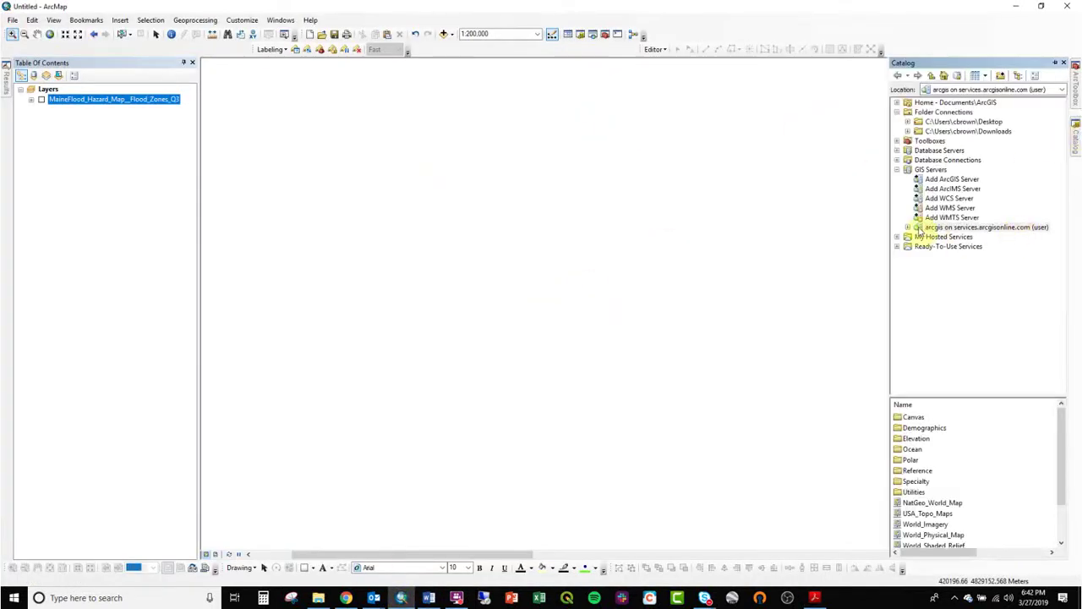
pyautogui.click(908, 226)
pyautogui.moveTo(950, 332); pyautogui.dragTo(725, 332)
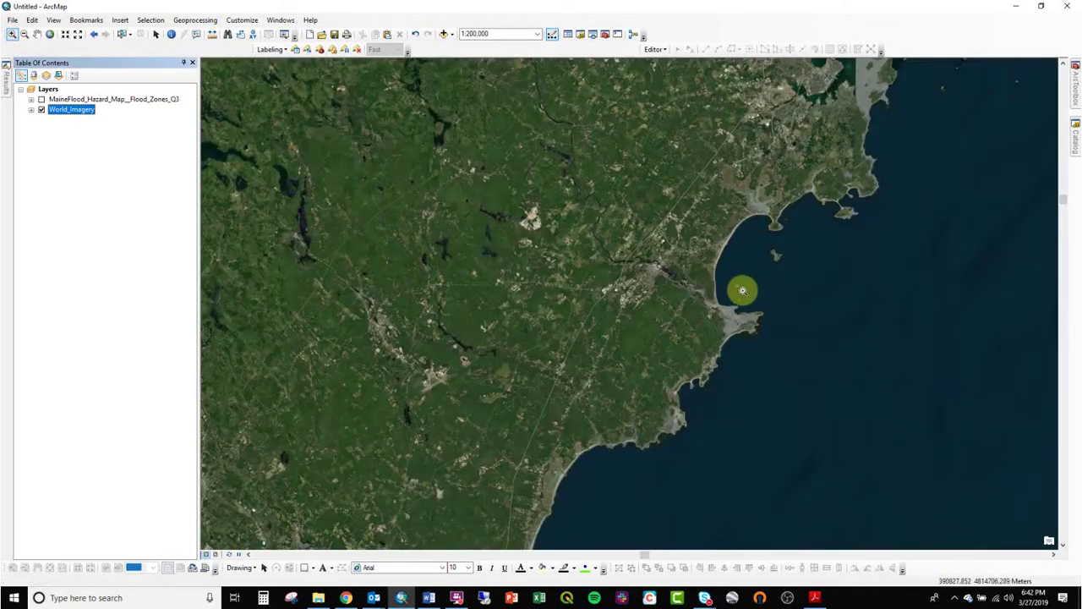
pyautogui.moveTo(800, 247); pyautogui.dragTo(745, 353)
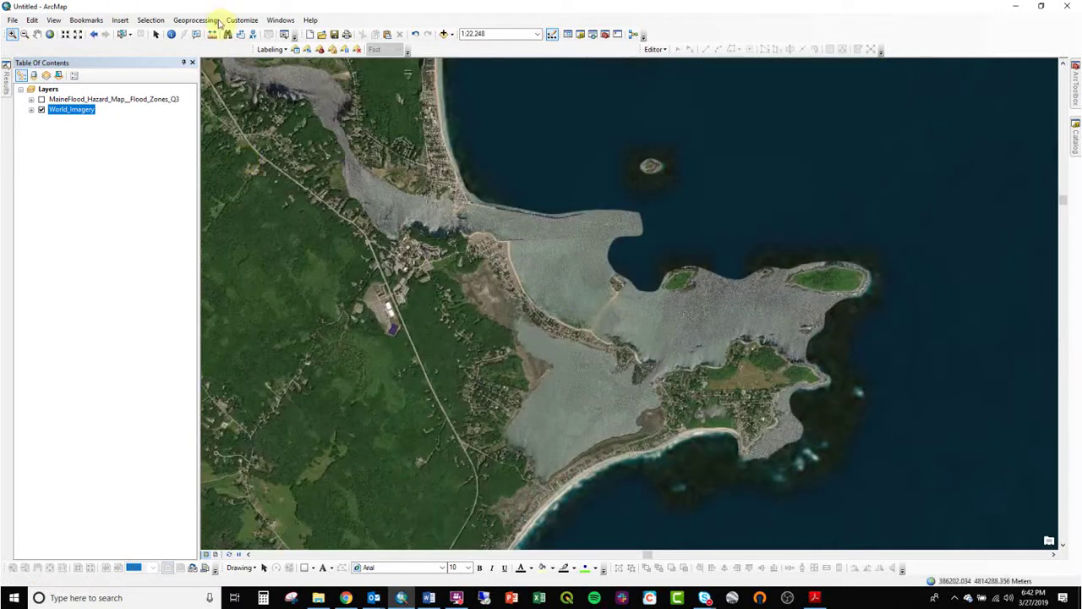
pyautogui.moveTo(338, 218); pyautogui.dragTo(505, 350)
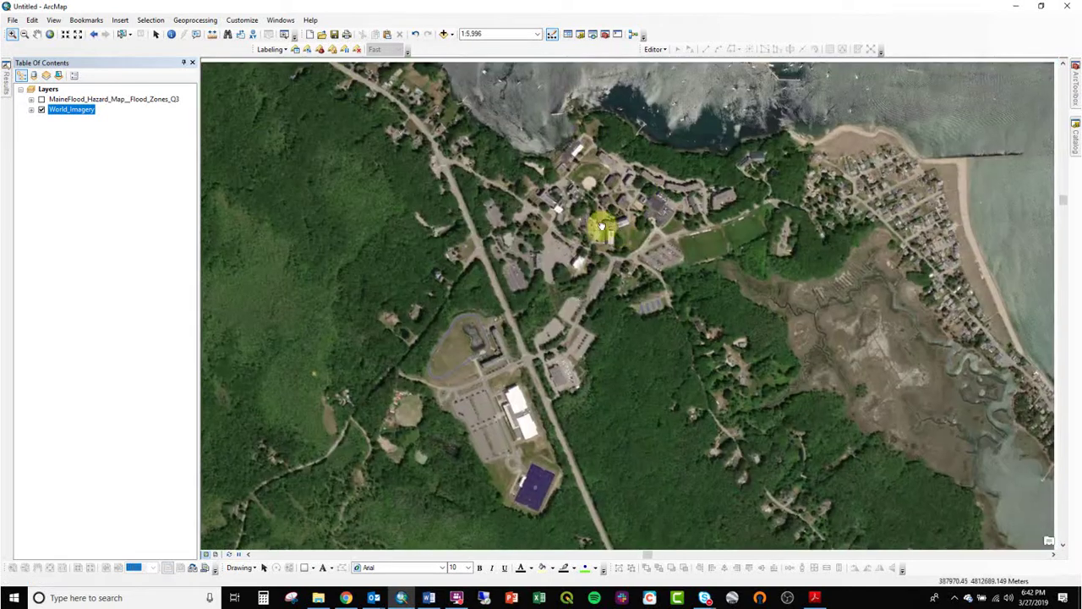
pyautogui.press('Up')
pyautogui.press('Right')
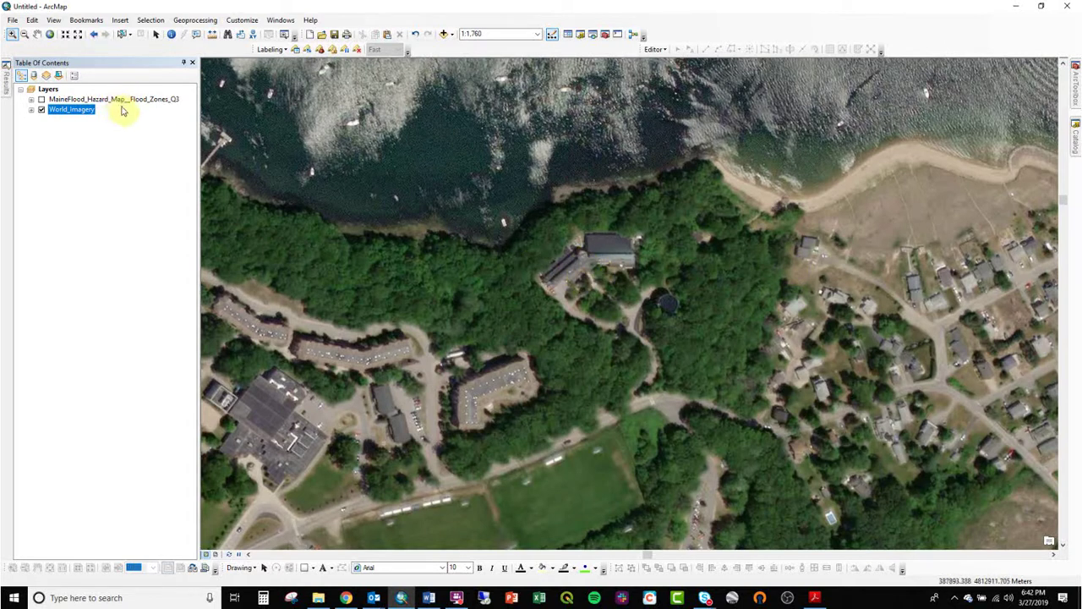
pyautogui.click(1076, 135)
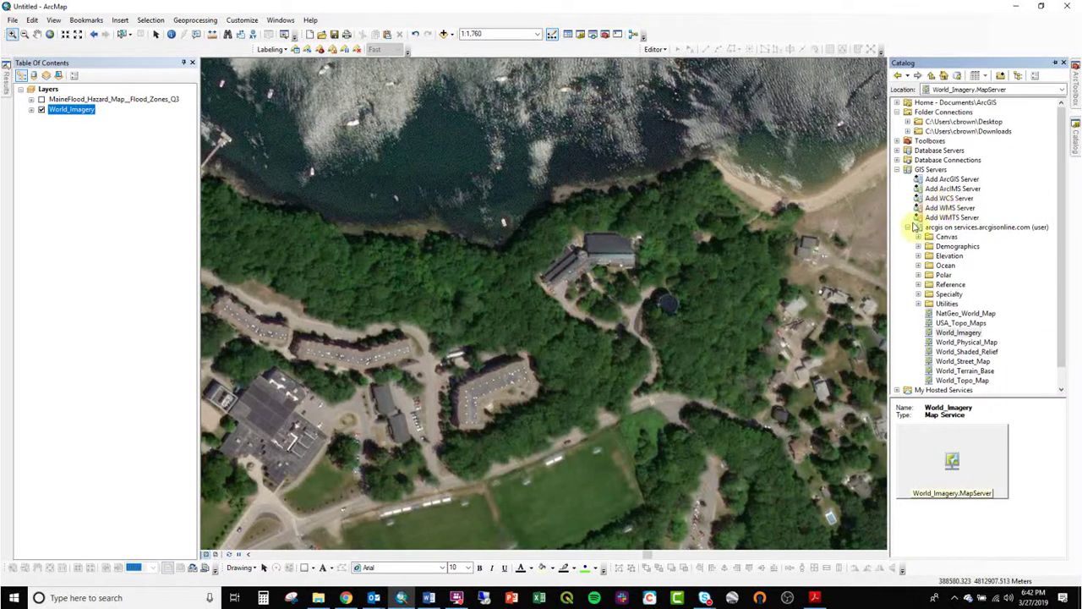
pyautogui.click(118, 21)
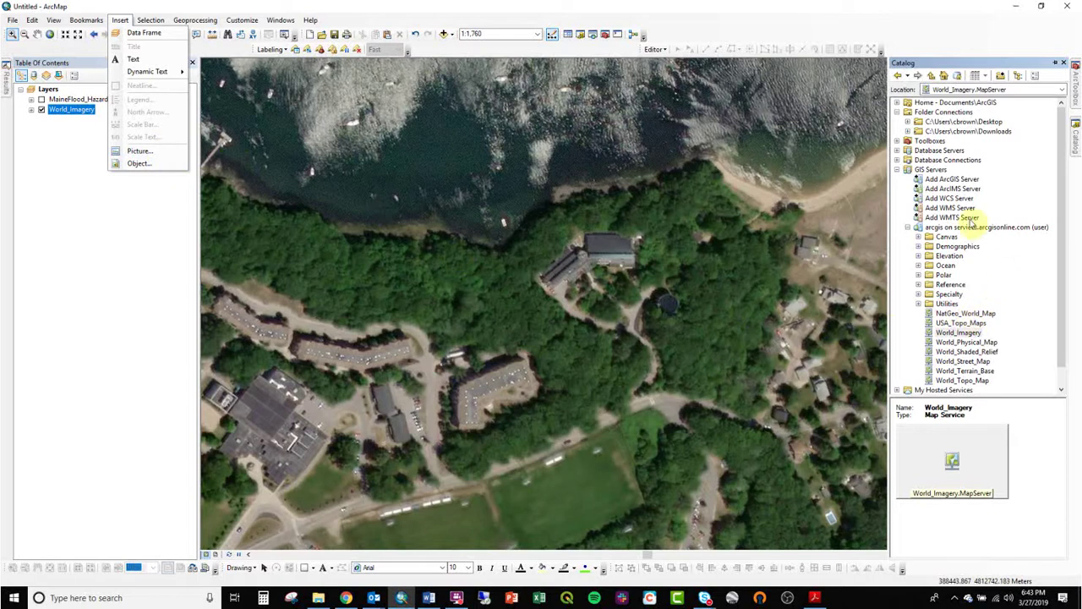
pyautogui.click(907, 122)
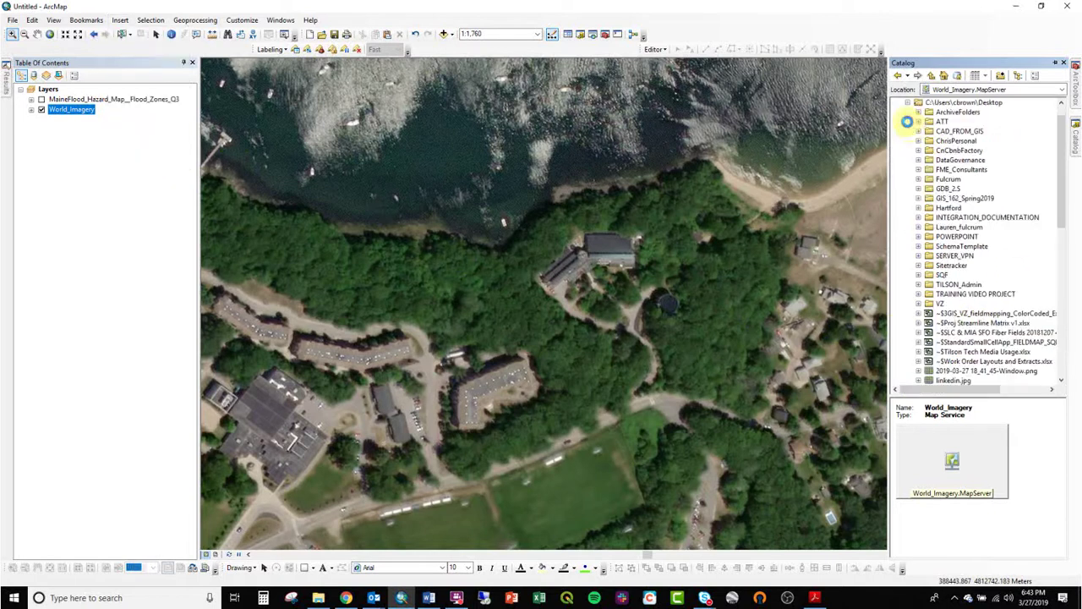
pyautogui.scroll(-5, 999, 307)
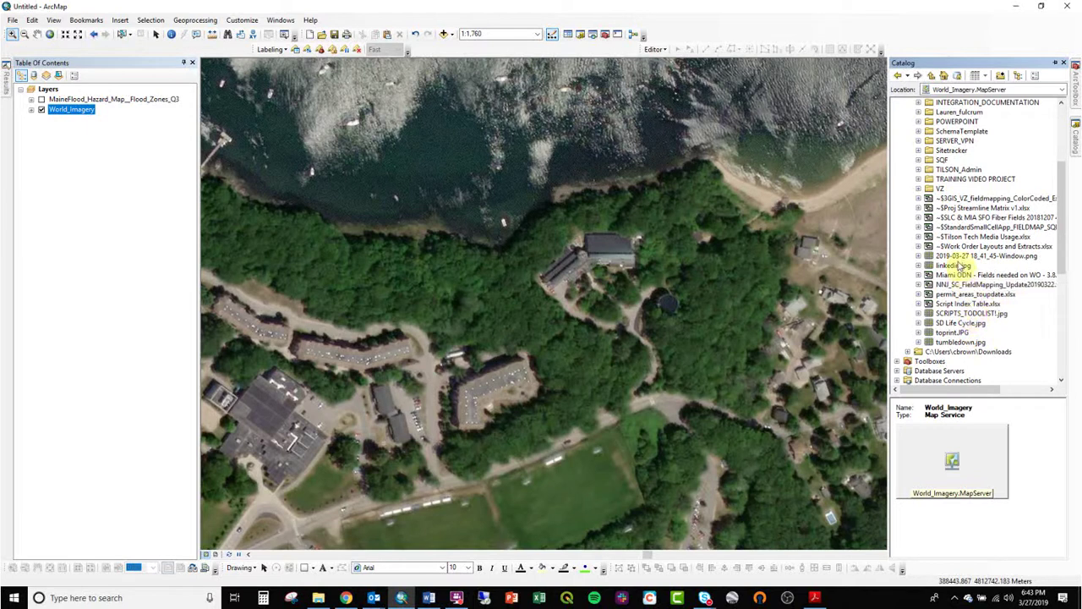
pyautogui.click(958, 257)
pyautogui.moveTo(971, 256); pyautogui.dragTo(85, 101)
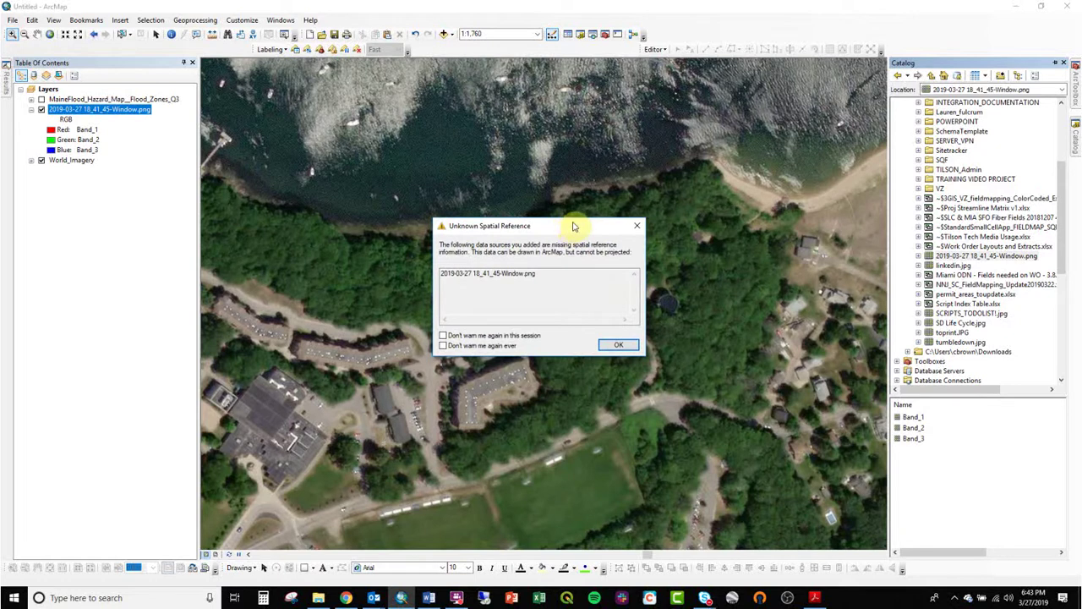
pyautogui.click(620, 344)
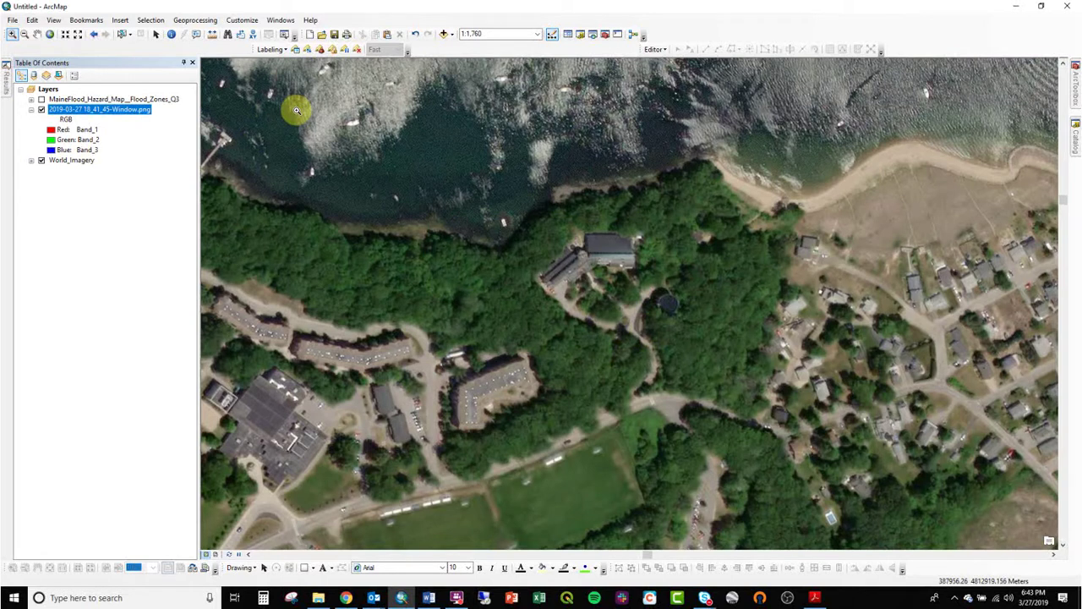
pyautogui.rightClick(461, 51)
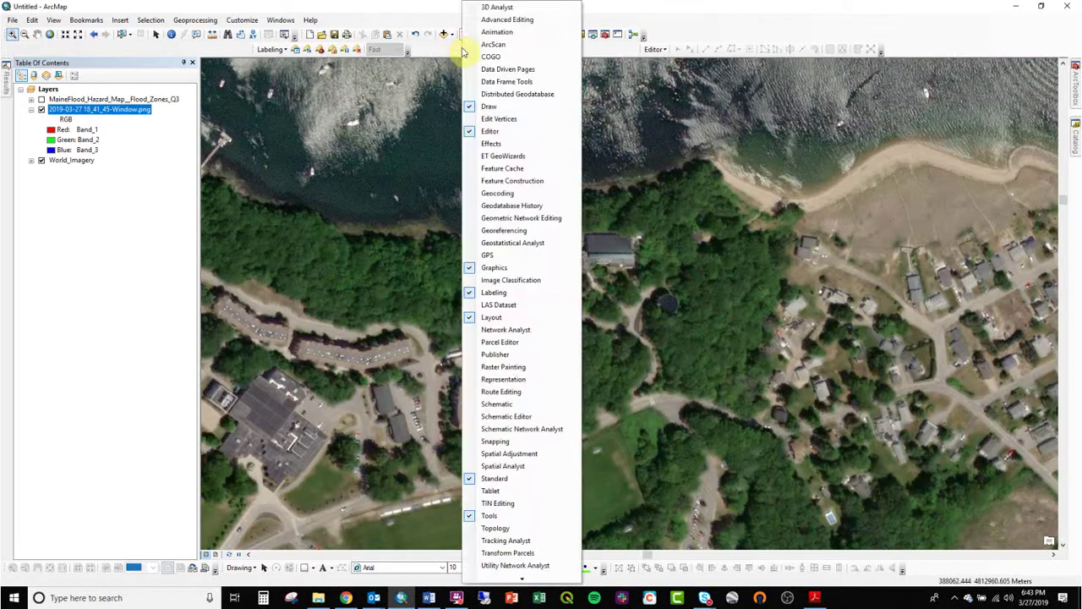
pyautogui.click(543, 232)
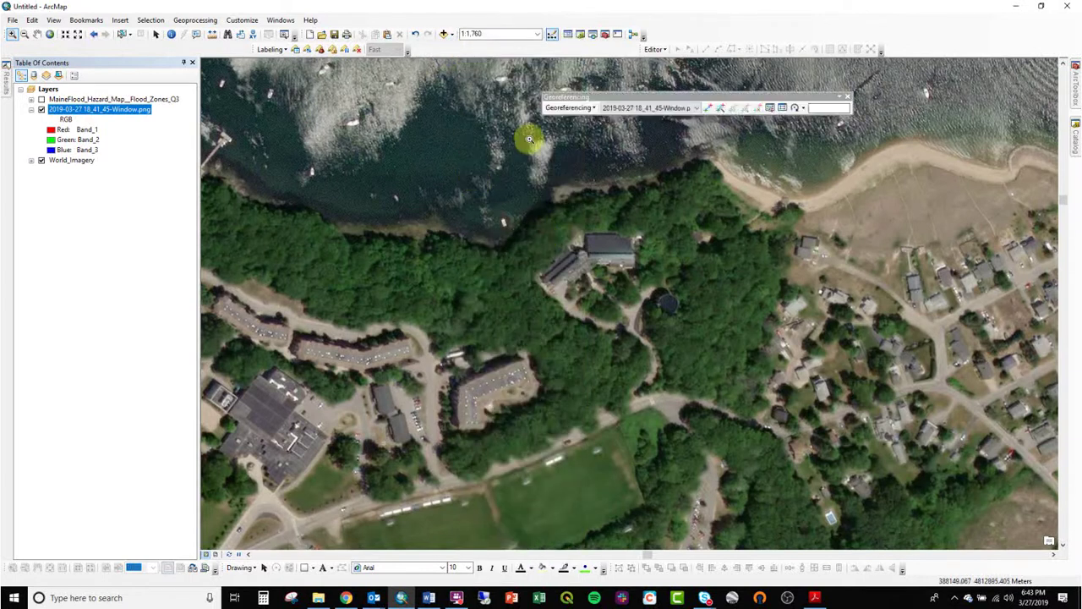
pyautogui.click(697, 109)
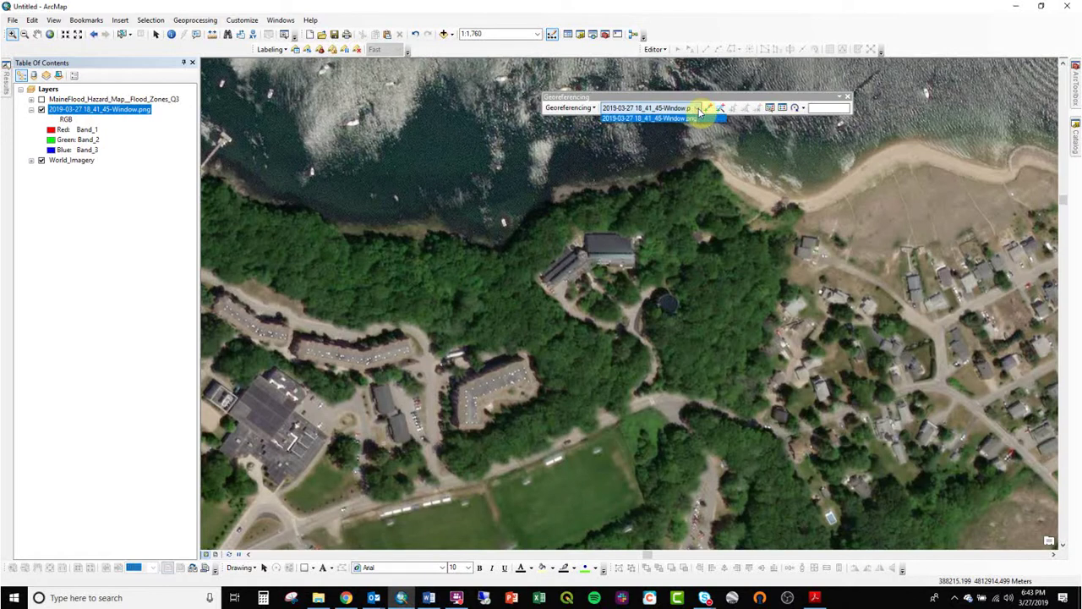
pyautogui.click(699, 109)
pyautogui.click(583, 110)
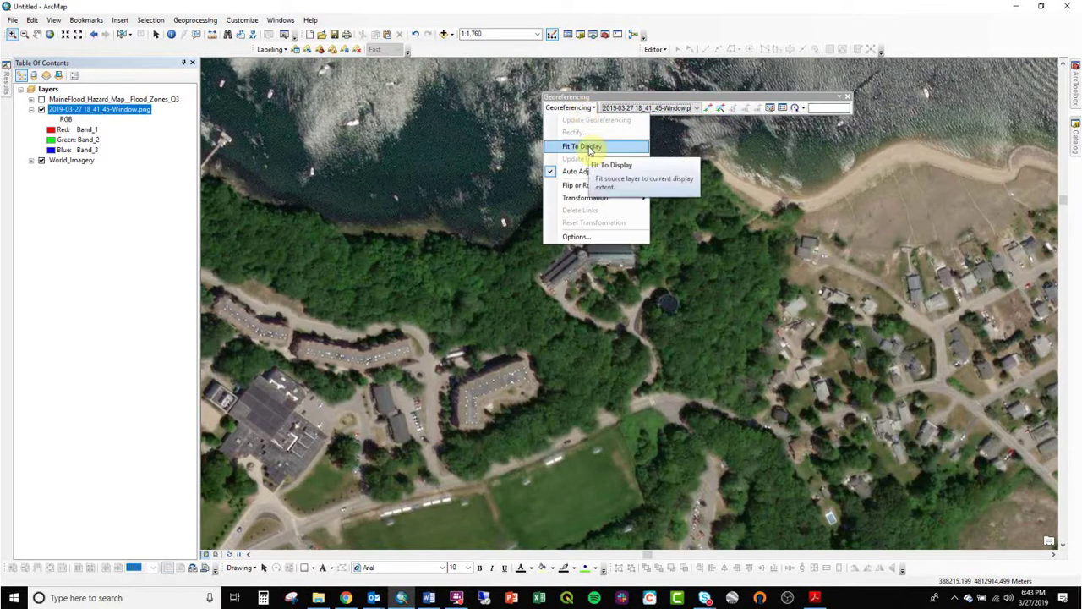
pyautogui.click(589, 147)
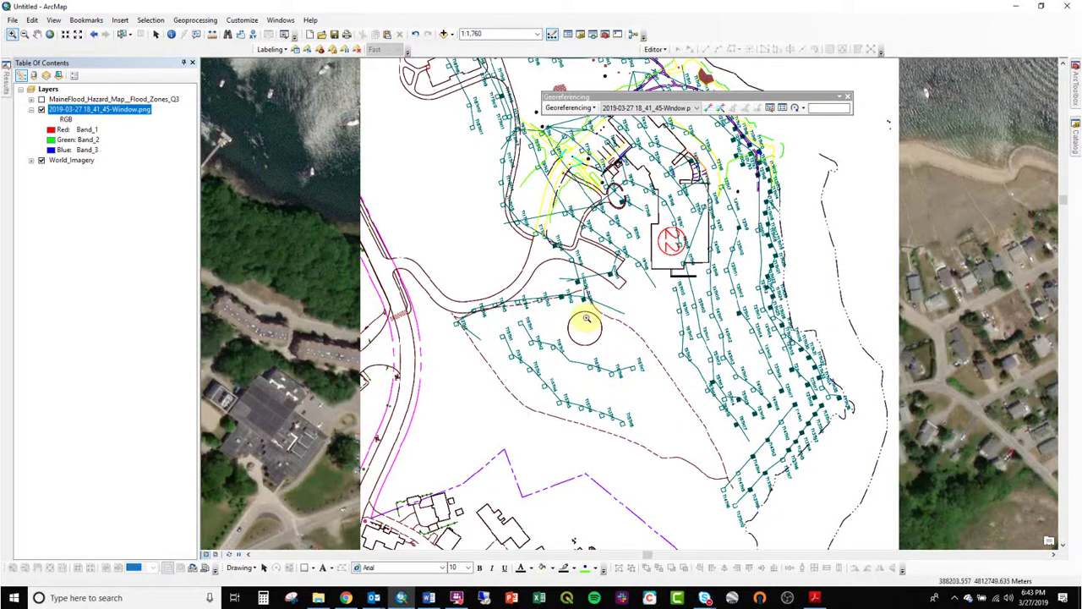
pyautogui.doubleClick(114, 111)
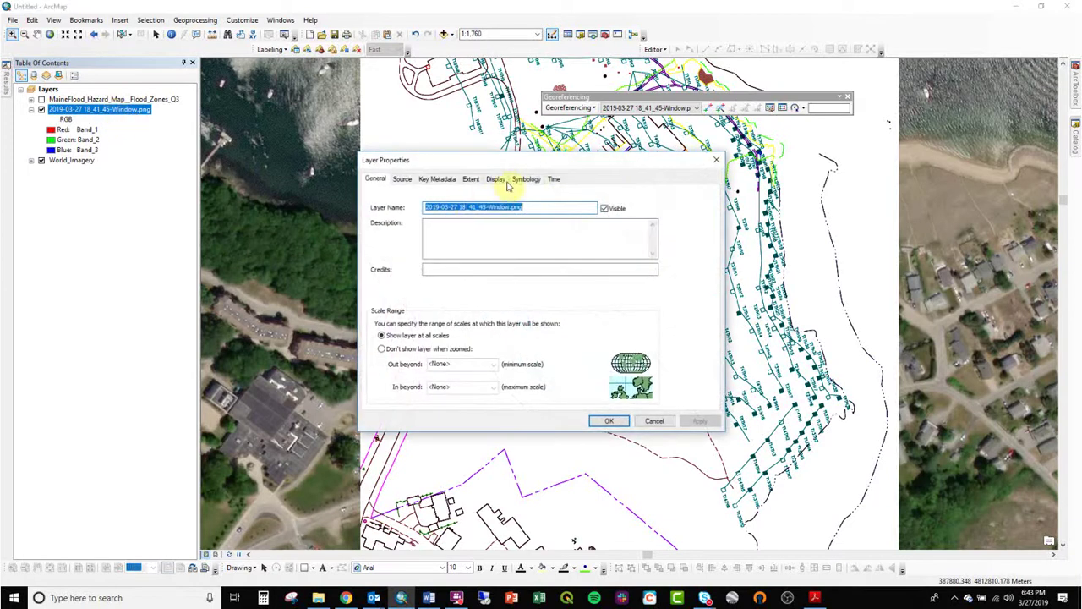
pyautogui.click(499, 179)
pyautogui.doubleClick(459, 303)
pyautogui.write('50')
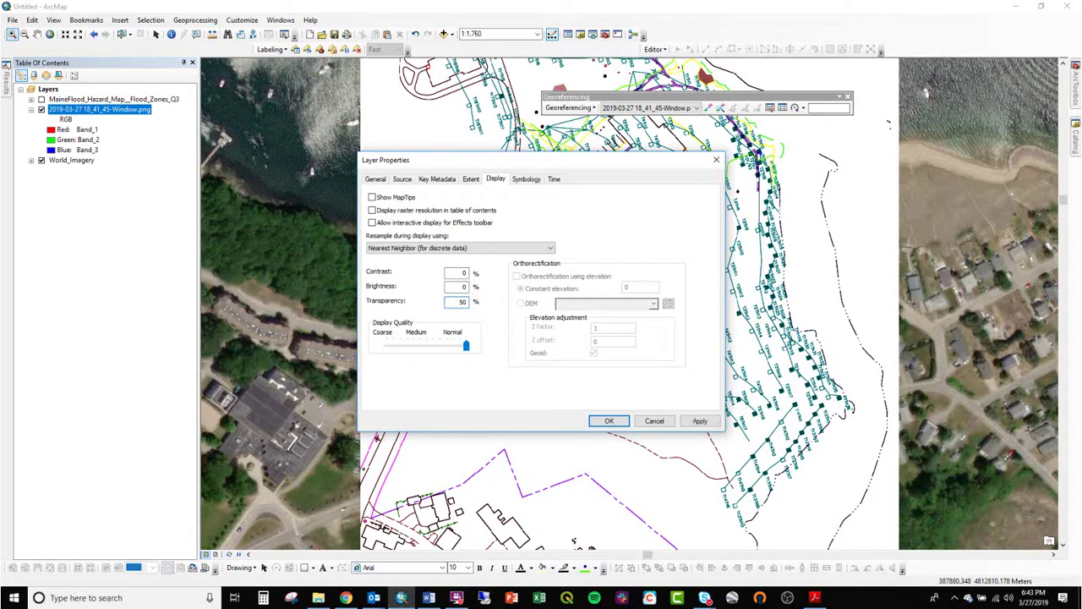
pyautogui.click(609, 421)
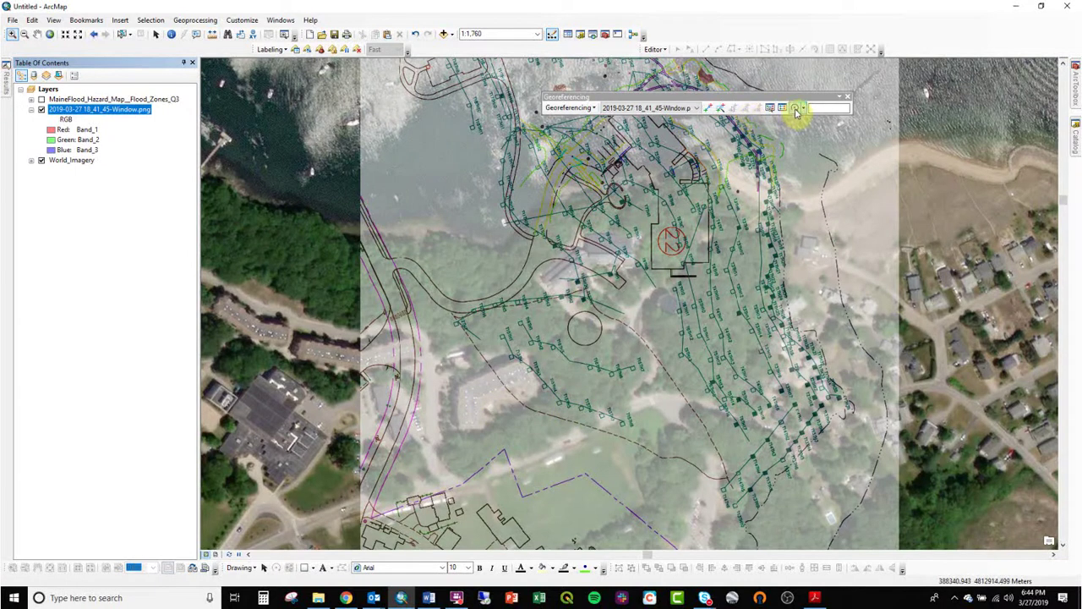
# Rotate the plan image counterclockwise about a quarter turn to match the shoreline's orientation, and shift it slightly south over the imagery.
pyautogui.click(804, 109)
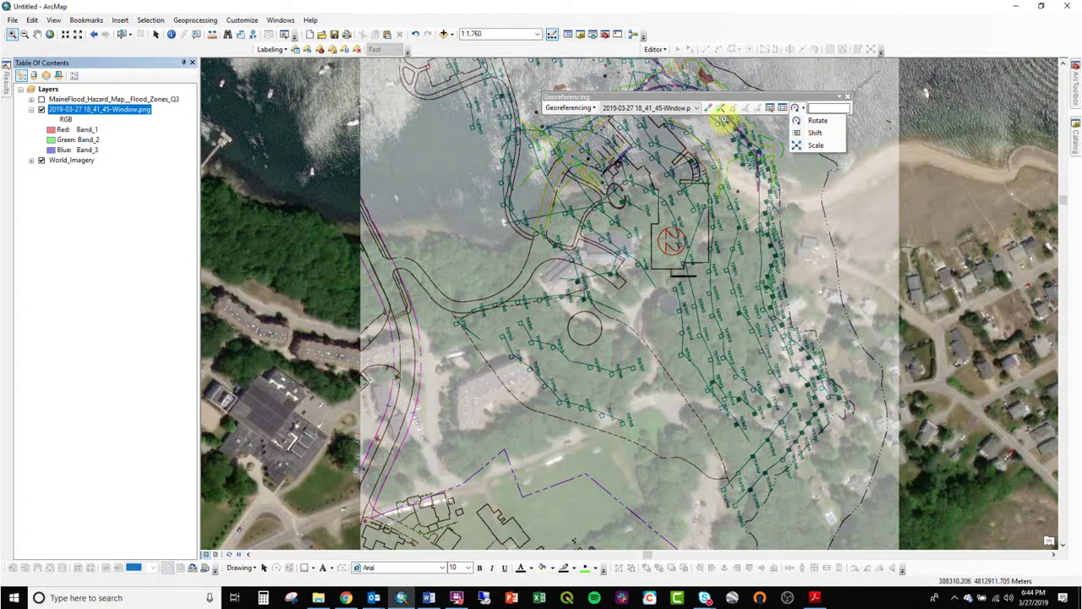
pyautogui.click(800, 121)
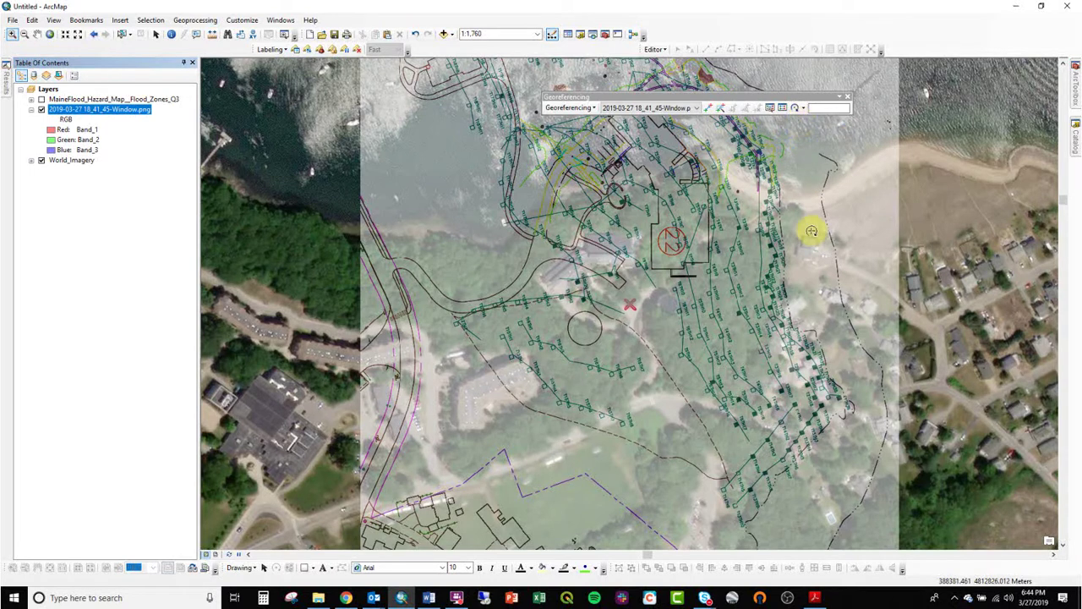
pyautogui.moveTo(699, 179); pyautogui.dragTo(583, 186)
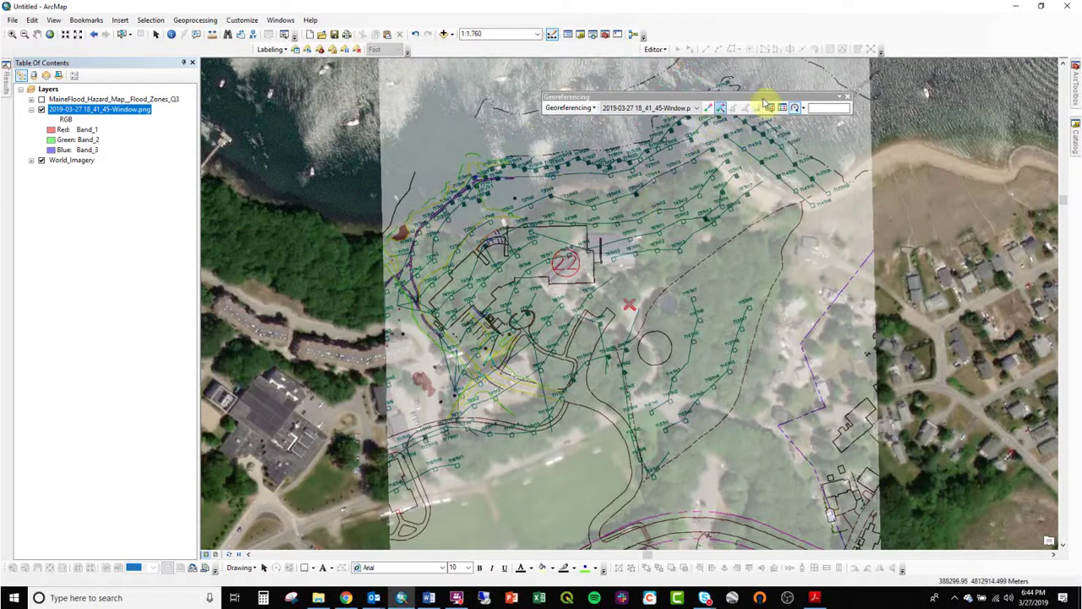
pyautogui.click(802, 107)
pyautogui.click(813, 132)
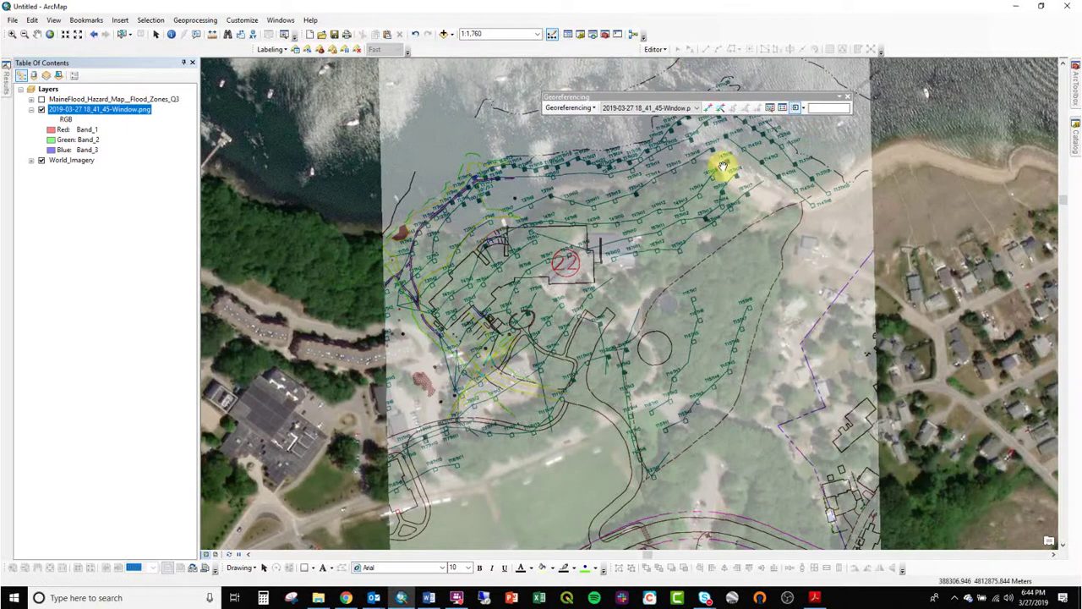
pyautogui.moveTo(719, 164); pyautogui.dragTo(700, 222)
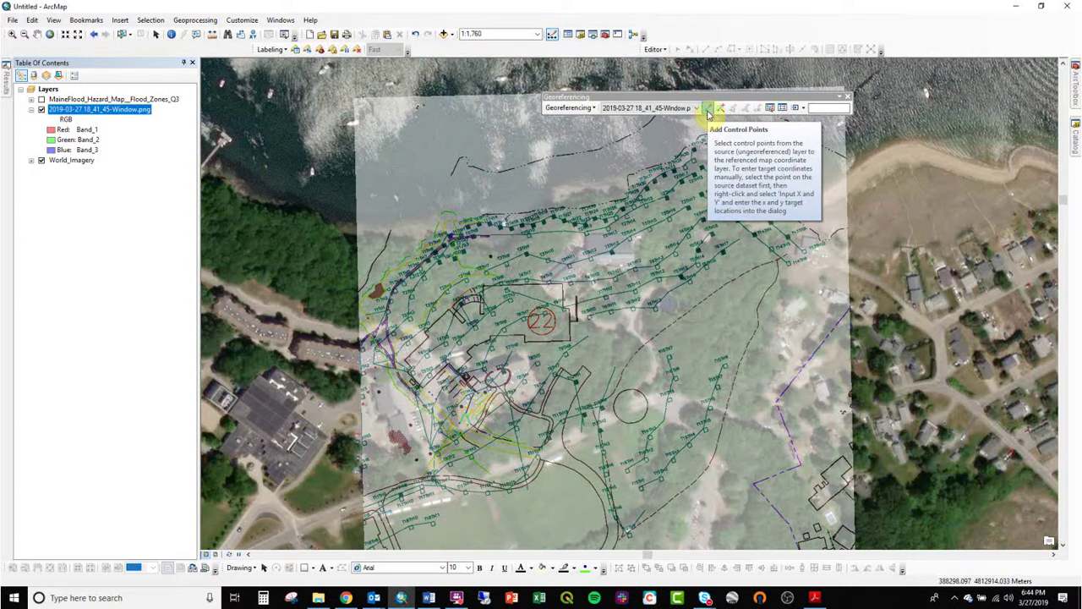
# Add a control point linking the northeast corner of the plan's building 22 outline to the matching roof corner in World_Imagery.
pyautogui.click(708, 110)
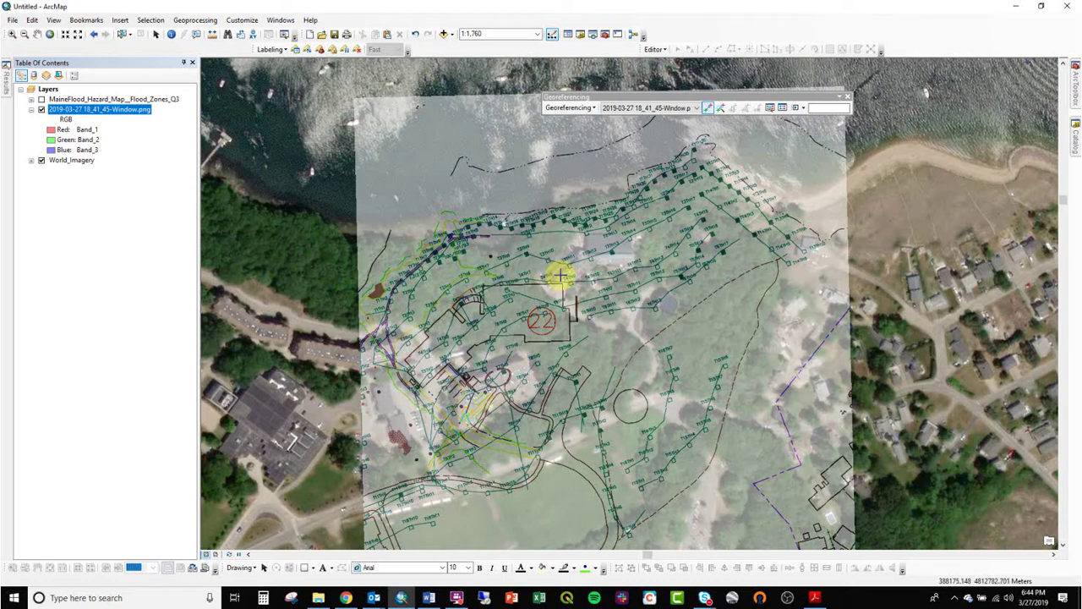
pyautogui.scroll(-1, 539, 283)
pyautogui.scroll(-1, 540, 282)
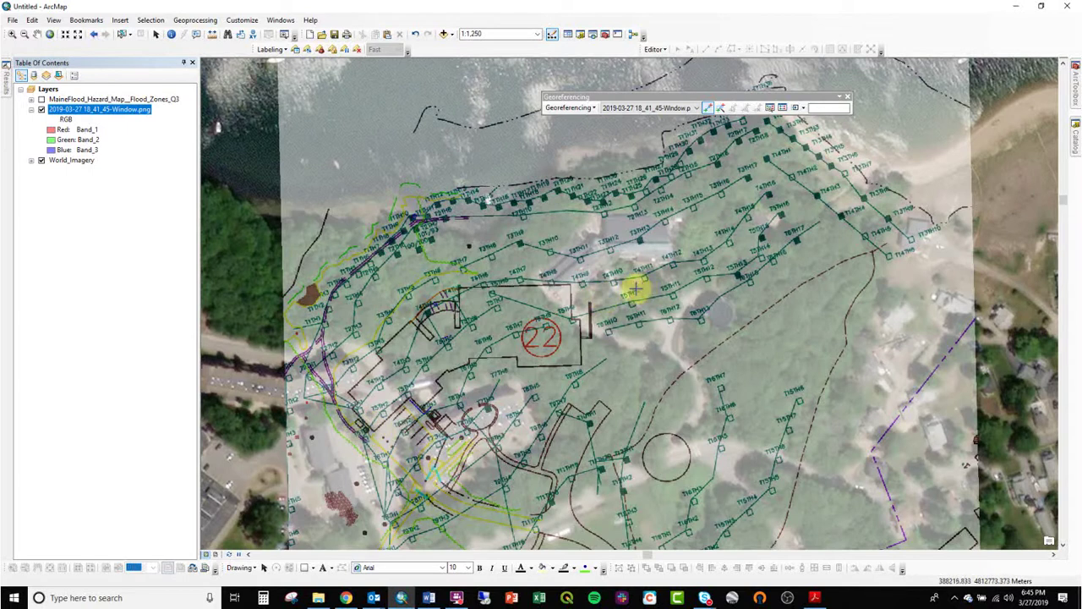
pyautogui.moveTo(585, 294); pyautogui.dragTo(624, 293)
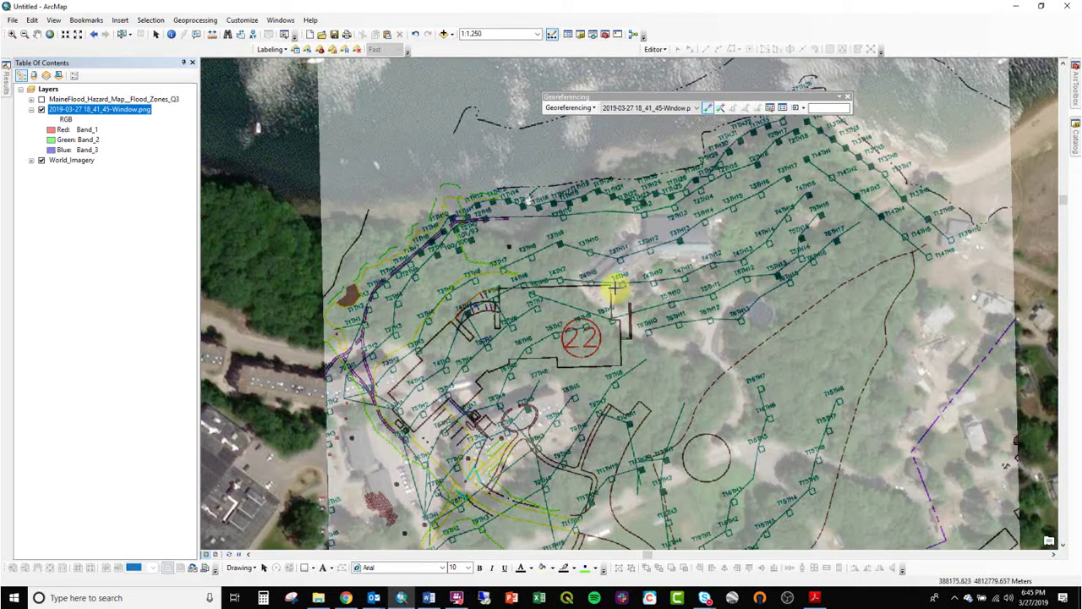
pyautogui.click(725, 218)
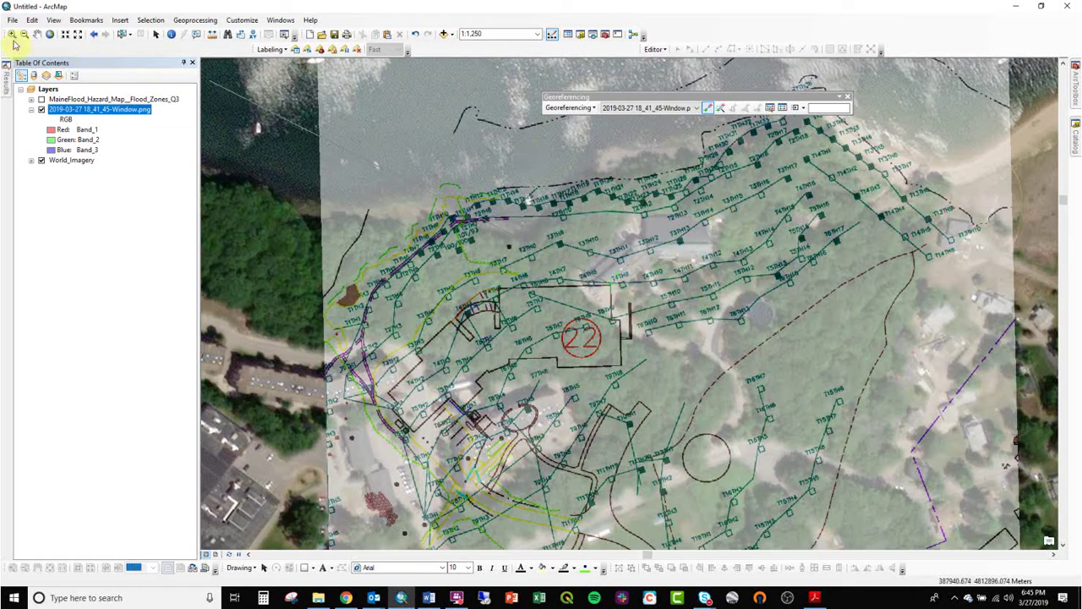
pyautogui.click(13, 38)
pyautogui.moveTo(578, 217); pyautogui.dragTo(725, 308)
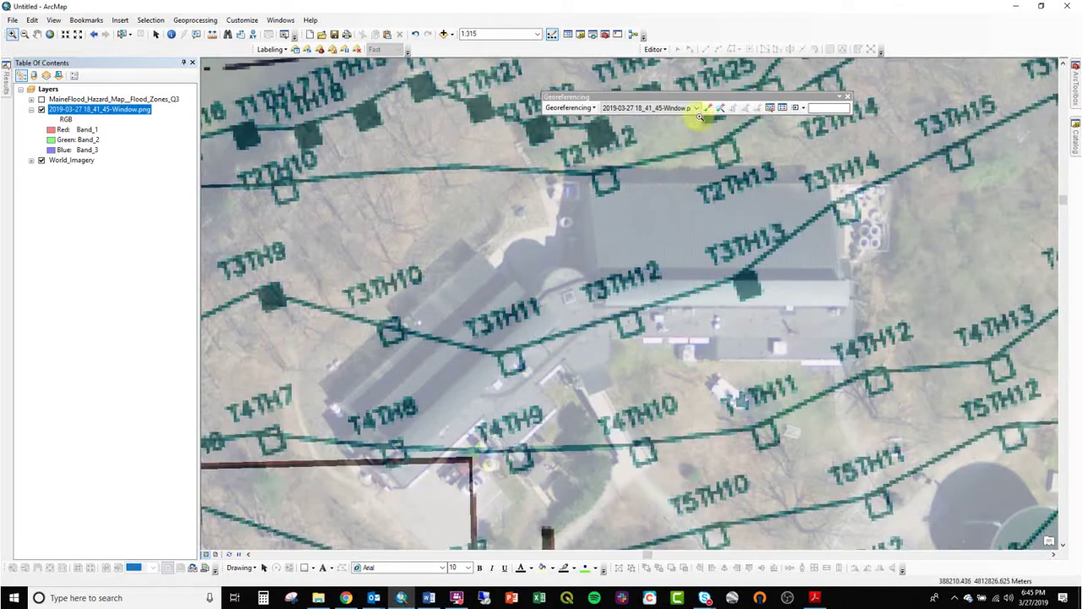
pyautogui.click(709, 112)
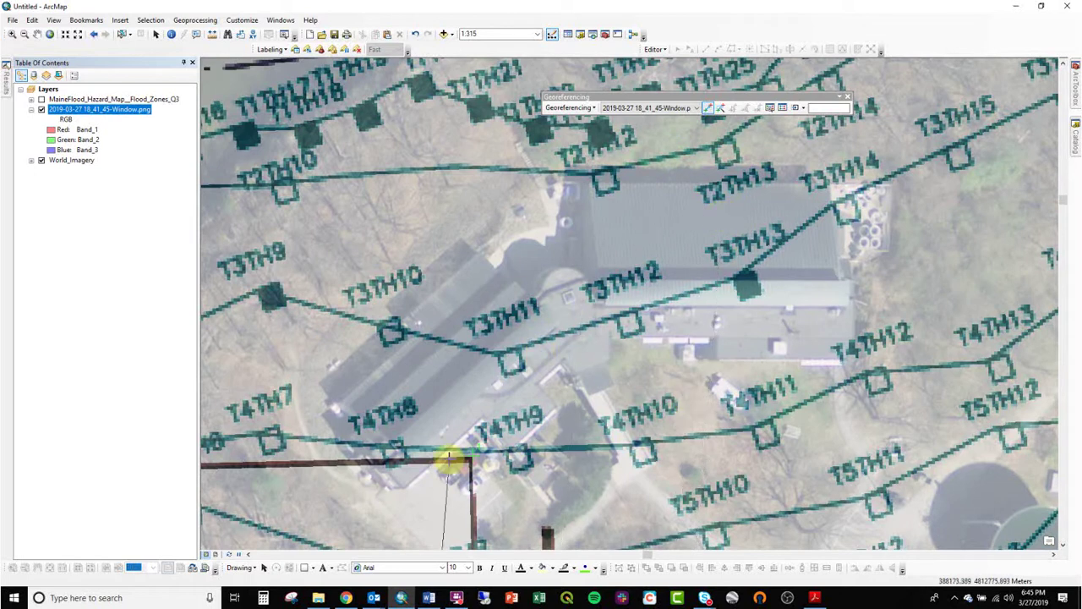
pyautogui.click(471, 456)
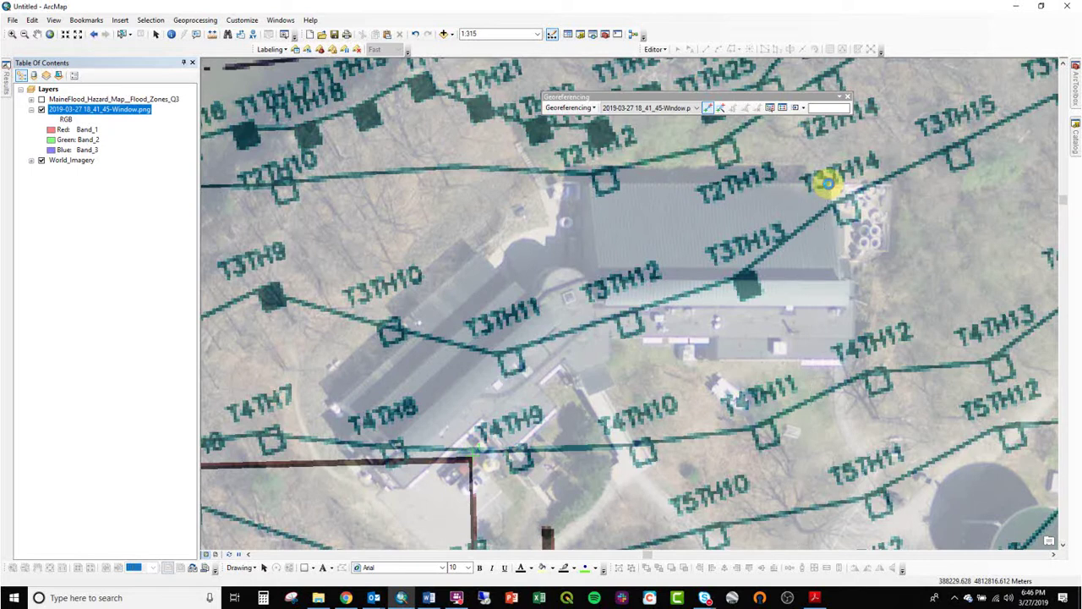
pyautogui.click(828, 189)
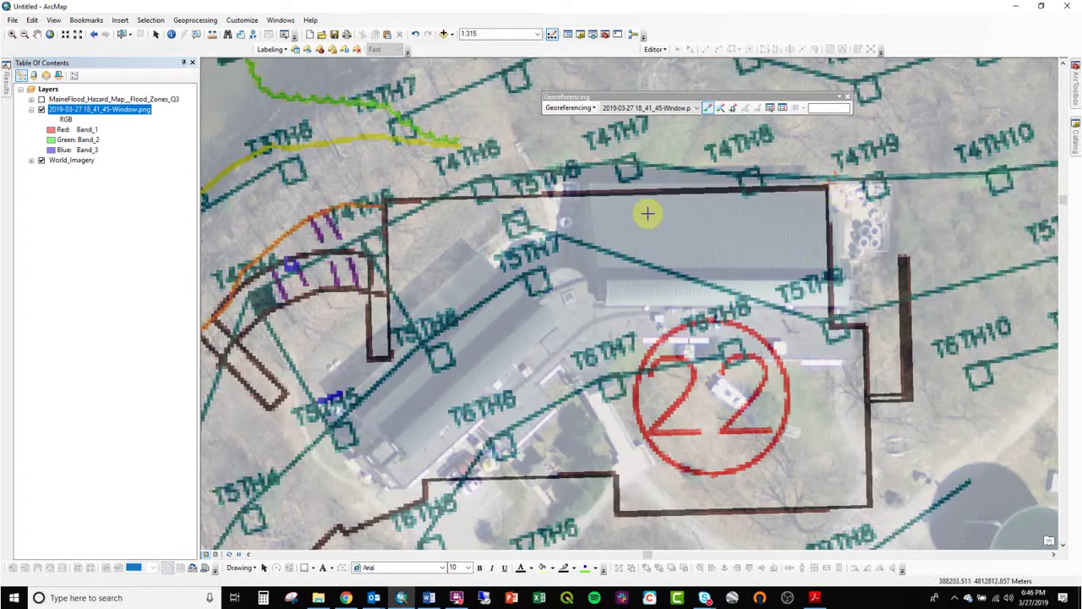
# Add a second control point linking the south corner of building 22's southwest wing outline to the matching building corner in the imagery.
pyautogui.scroll(-2, 592, 279)
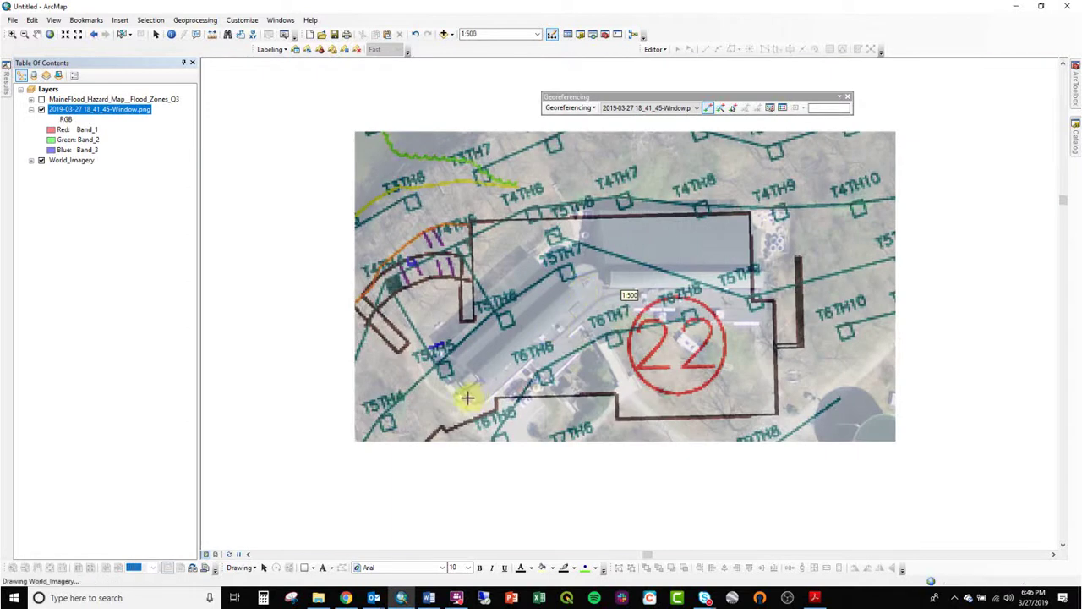
pyautogui.scroll(-1, 465, 394)
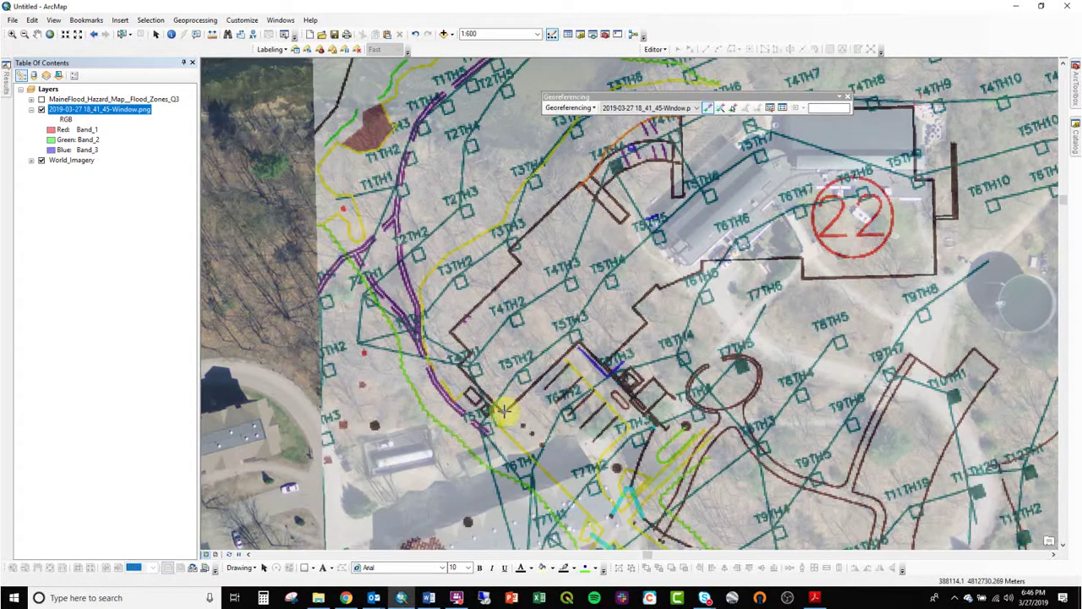
pyautogui.click(604, 363)
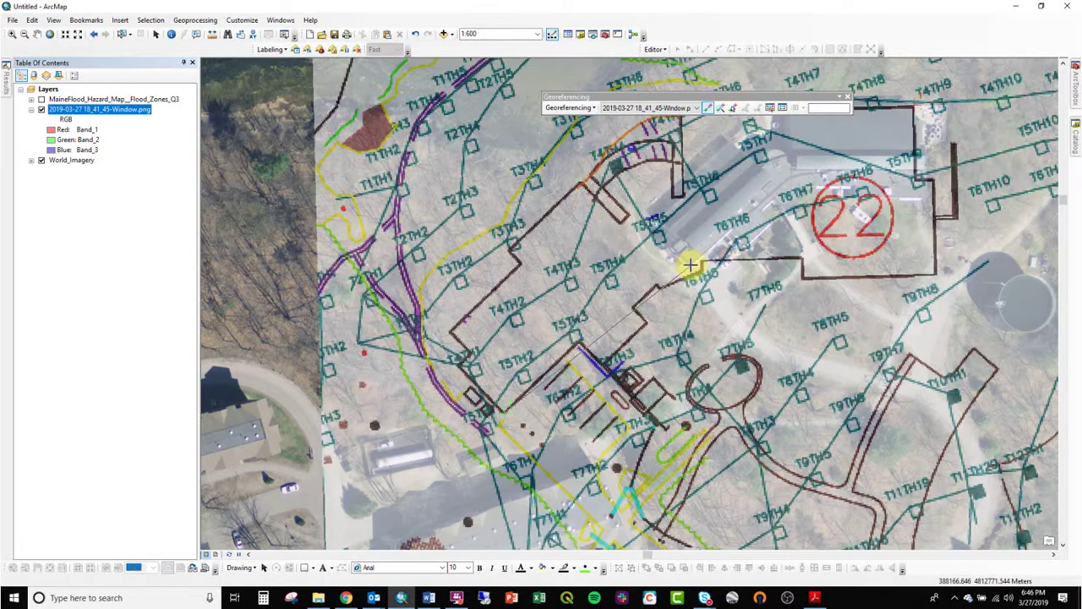
pyautogui.click(692, 263)
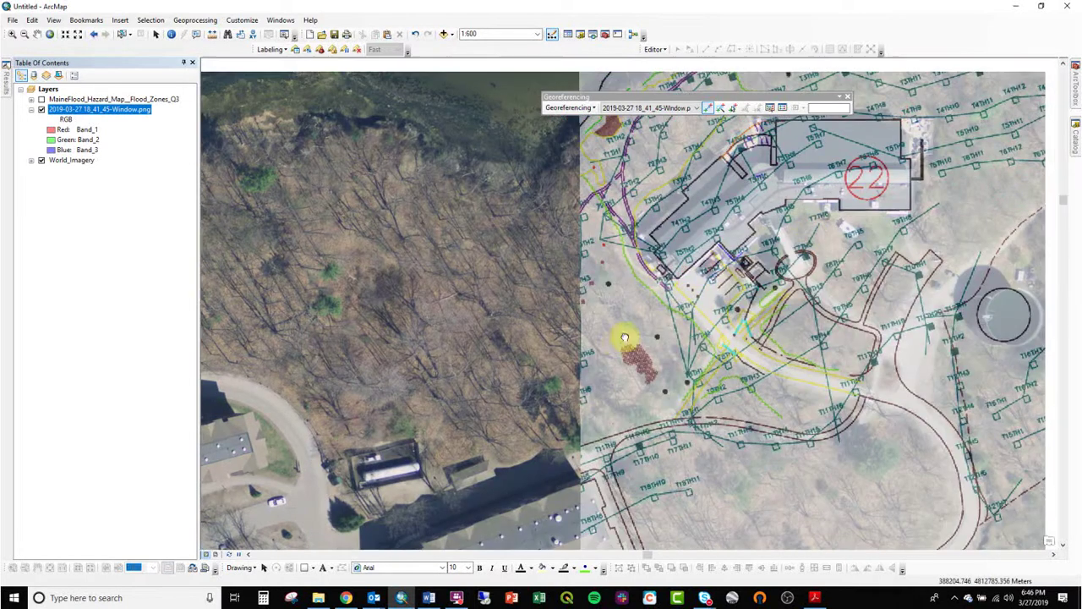
# Check the plan's alignment around building 22 and the shoreline, and save the current warp to the image with Update Georeferencing.
pyautogui.press('Right')
pyautogui.press('Up')
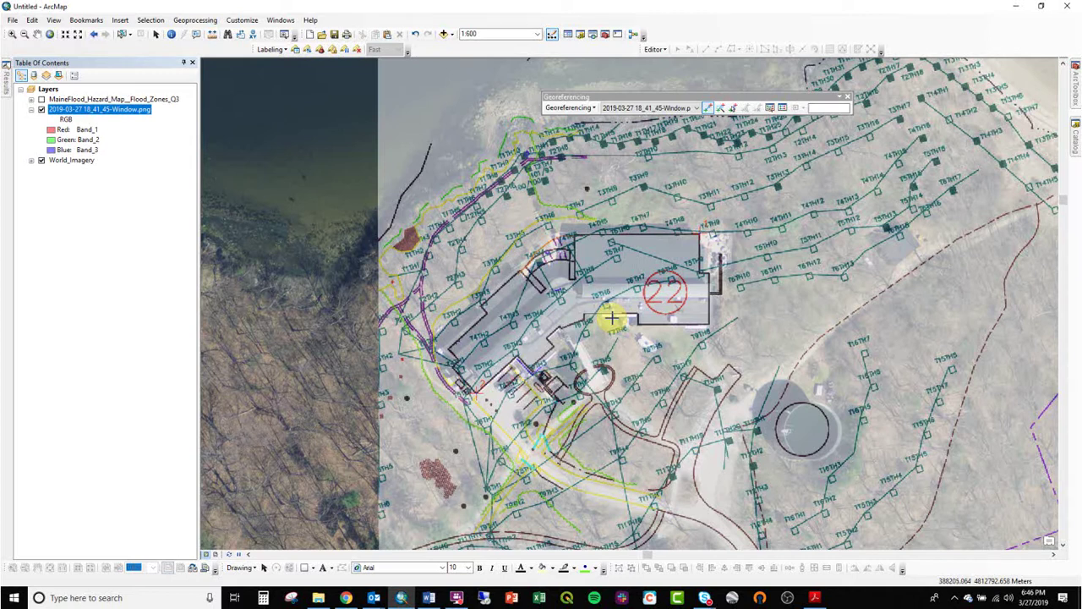
pyautogui.moveTo(768, 222); pyautogui.dragTo(727, 343)
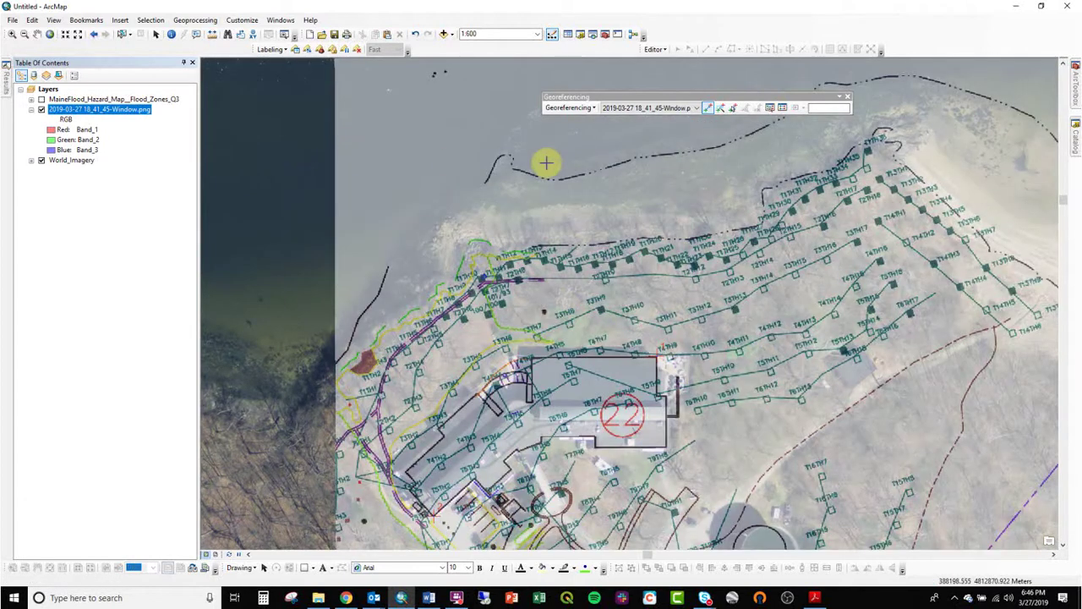
pyautogui.click(586, 110)
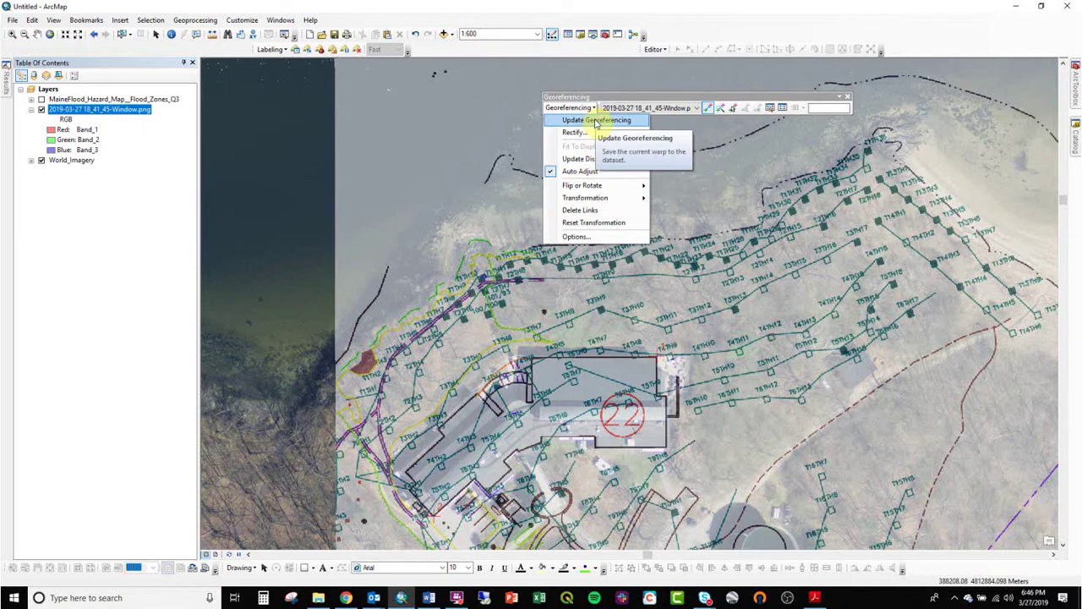
pyautogui.click(596, 123)
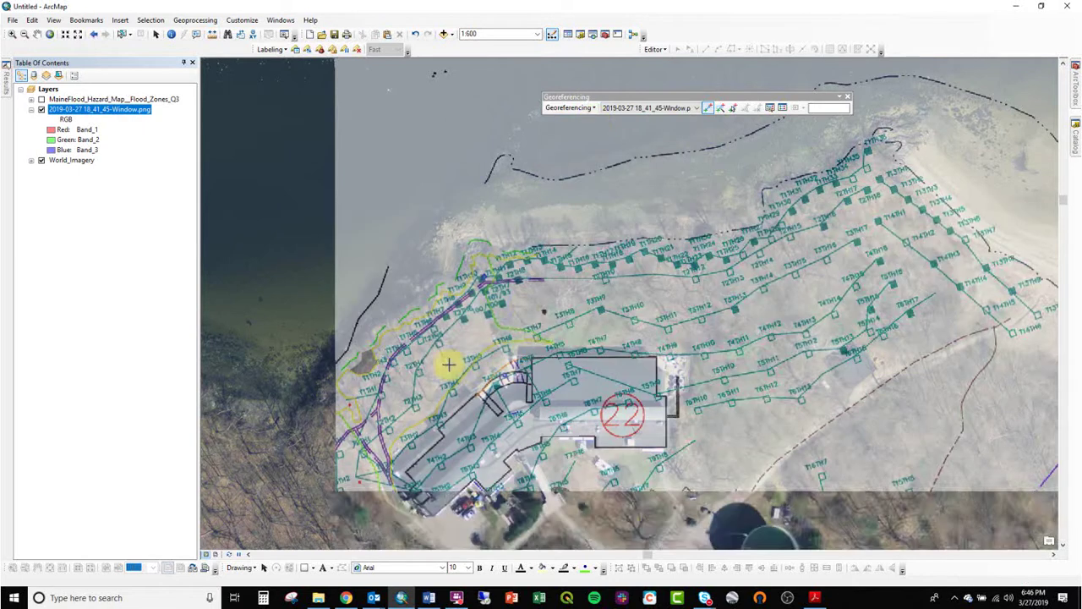
# Group the screenshot's PNG, .png.aux.xml and .pgwx files side by side on the Desktop, select all three, and switch back to ArcMap.
pyautogui.click(1016, 6)
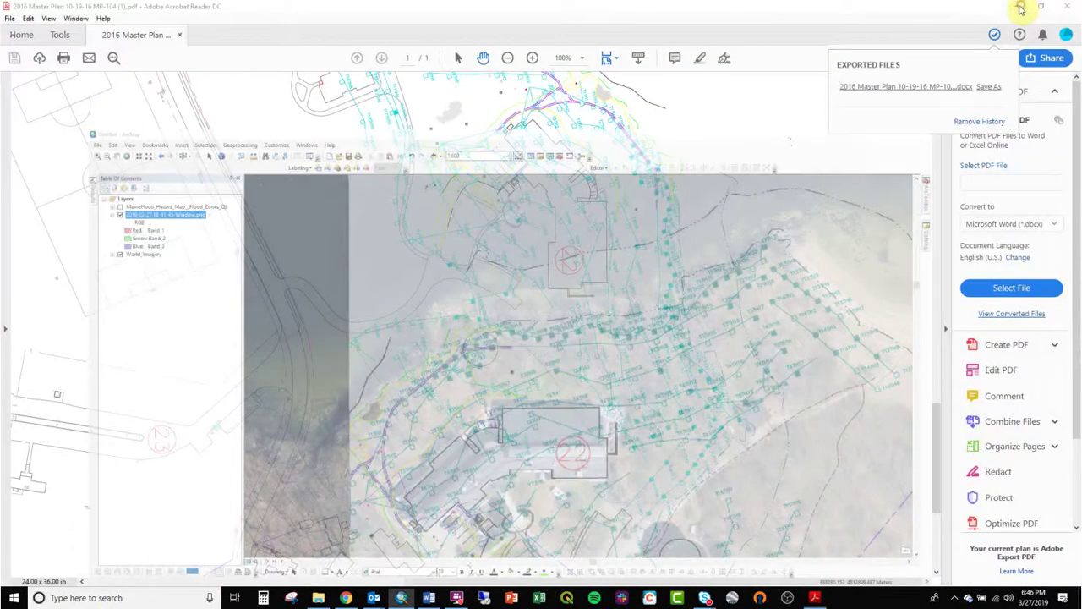
pyautogui.click(1019, 9)
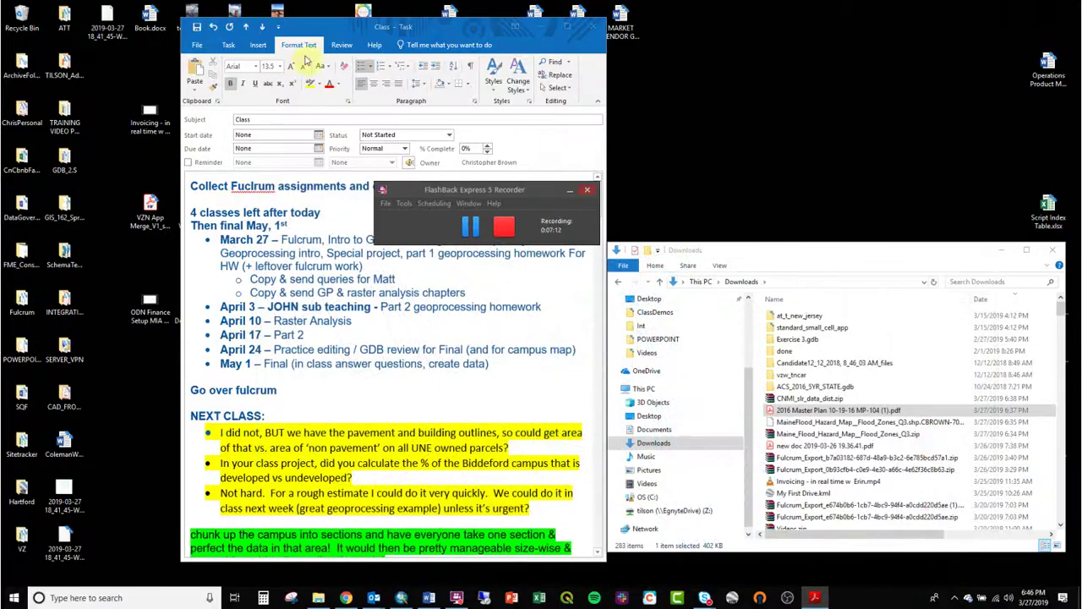
pyautogui.moveTo(303, 19)
pyautogui.mouseDown()
pyautogui.moveTo(330, 24)
pyautogui.moveTo(314, 3)
pyautogui.mouseUp()
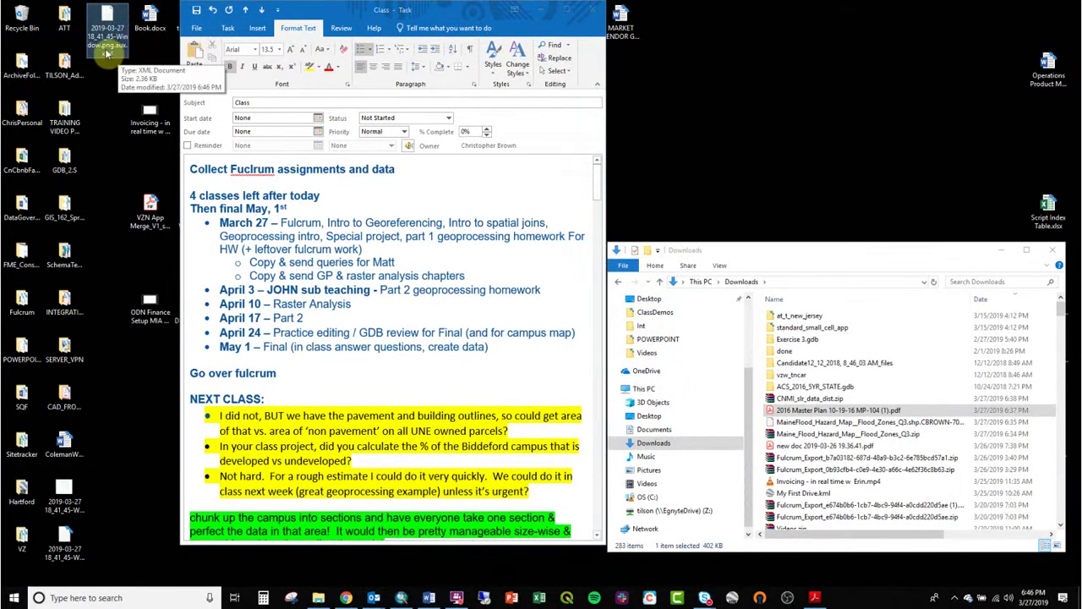
pyautogui.moveTo(108, 52); pyautogui.dragTo(124, 507)
pyautogui.moveTo(84, 560); pyautogui.dragTo(152, 507)
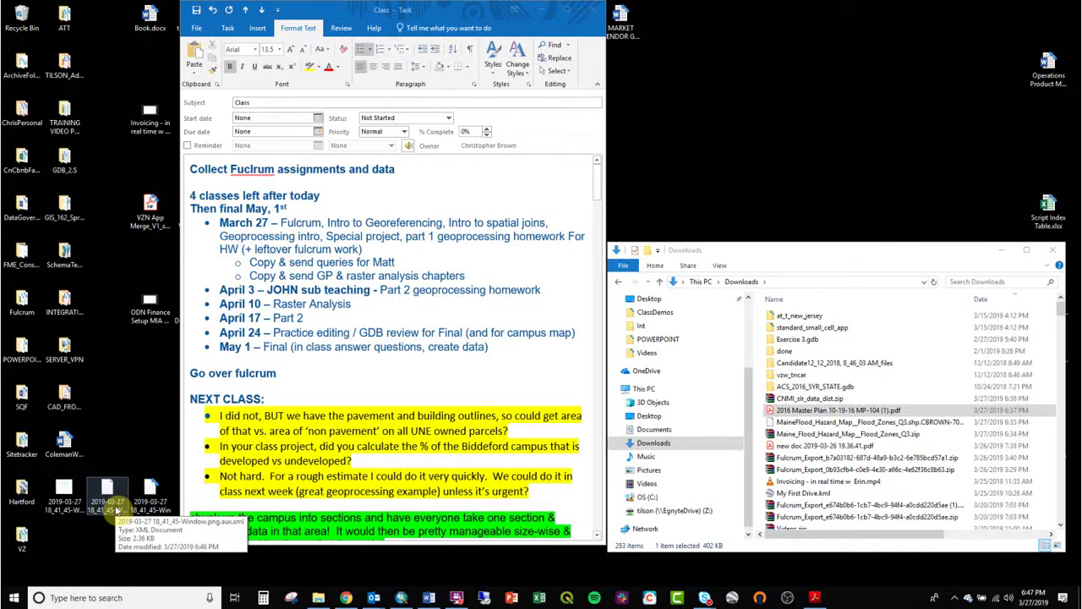
pyautogui.moveTo(55, 529); pyautogui.dragTo(152, 499)
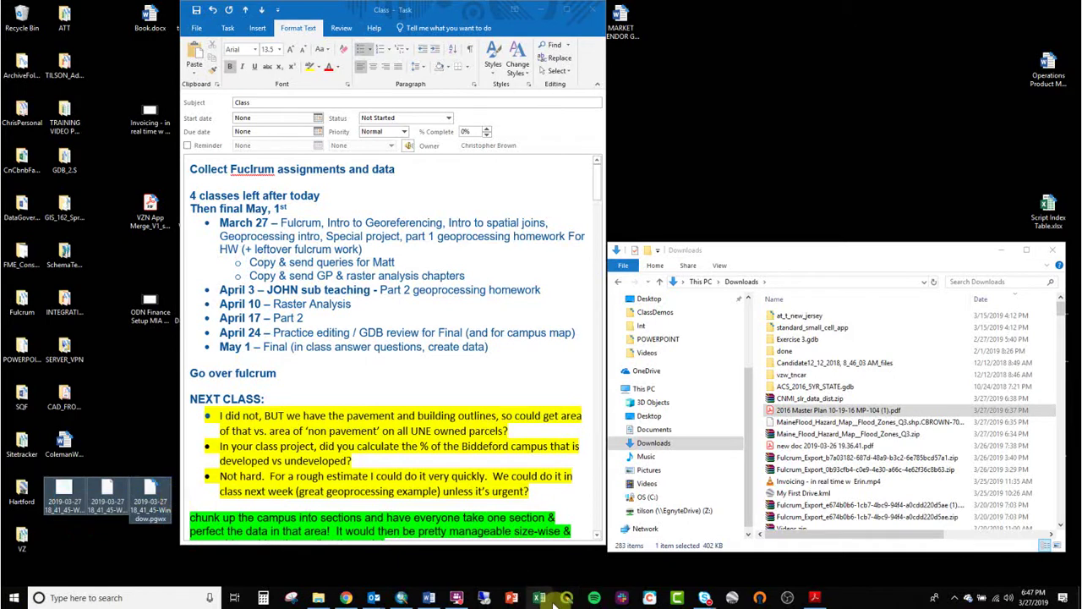
pyautogui.click(405, 598)
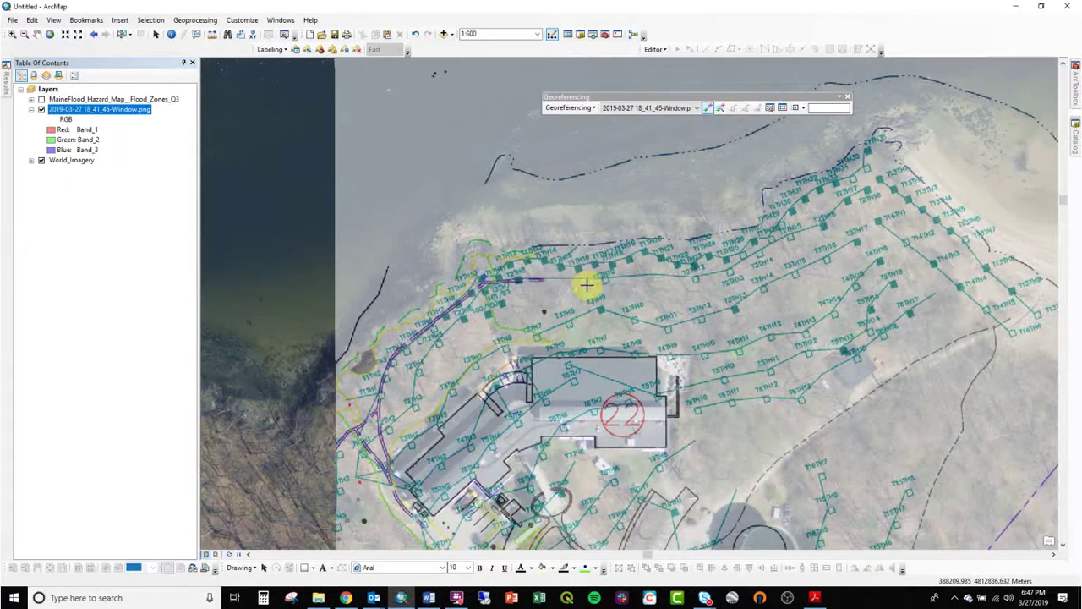
# Review the georeferencing save options including Rectify, and toggle the plan screenshot layer off and on to compare it with the imagery.
pyautogui.click(571, 109)
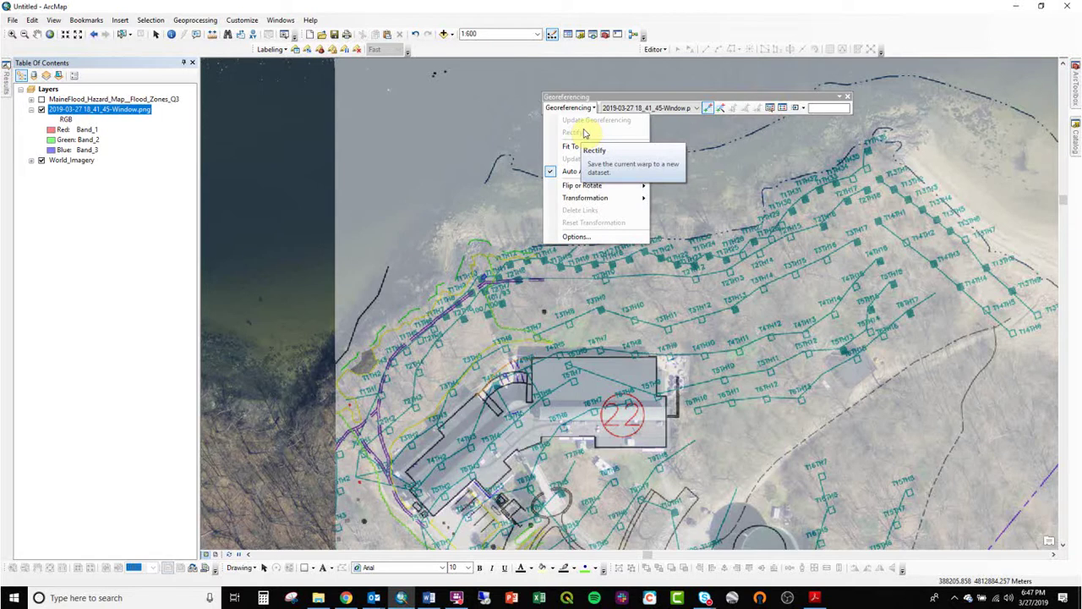
pyautogui.click(91, 200)
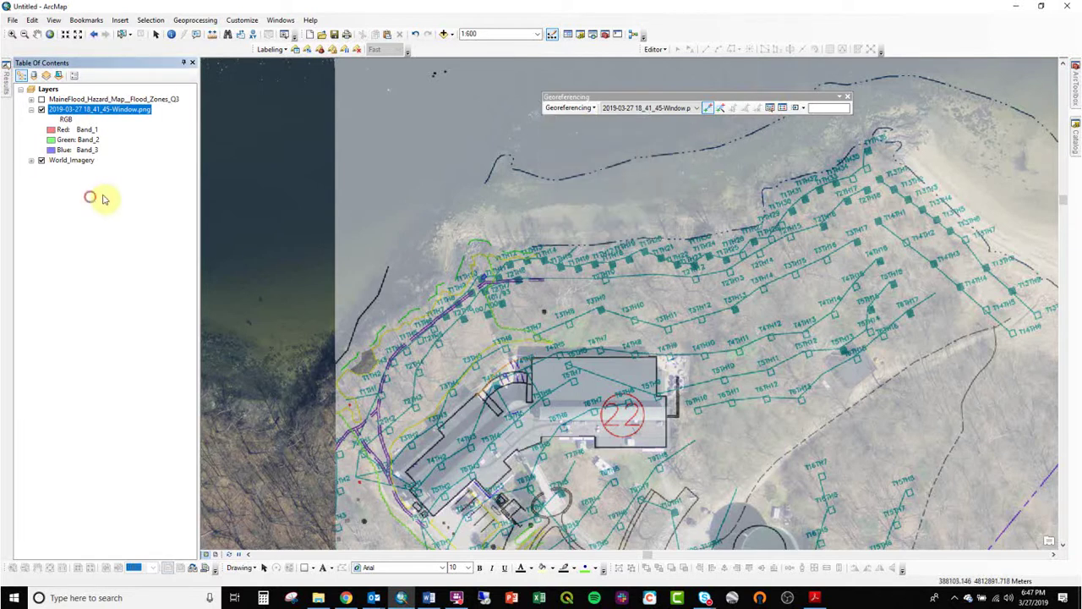
pyautogui.click(40, 110)
pyautogui.click(41, 110)
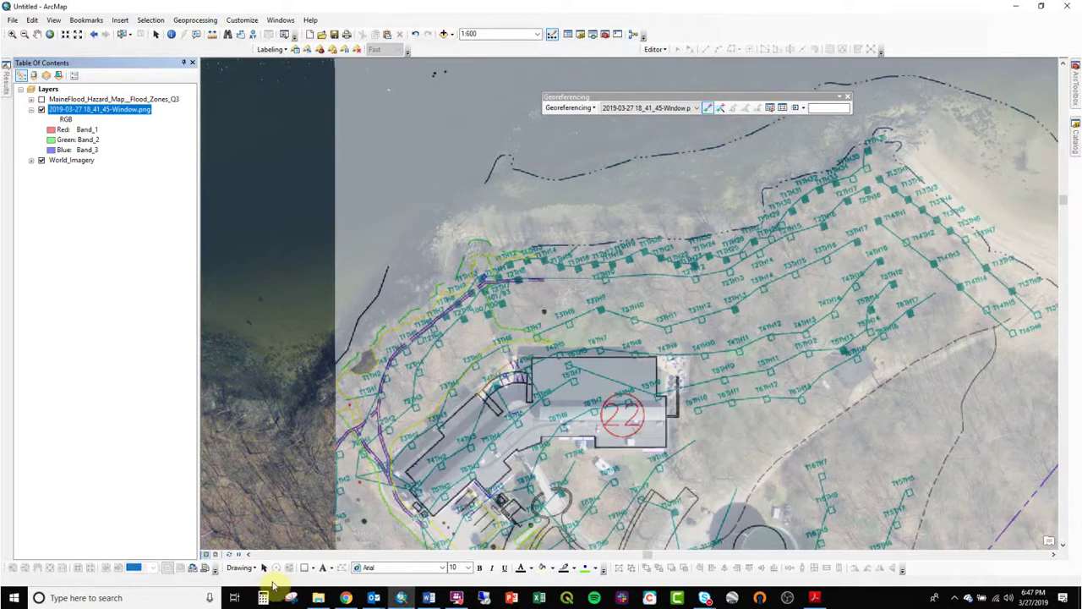
# Place two marker graphics close together along the purple path northwest of building 22.
pyautogui.click(313, 567)
pyautogui.click(322, 558)
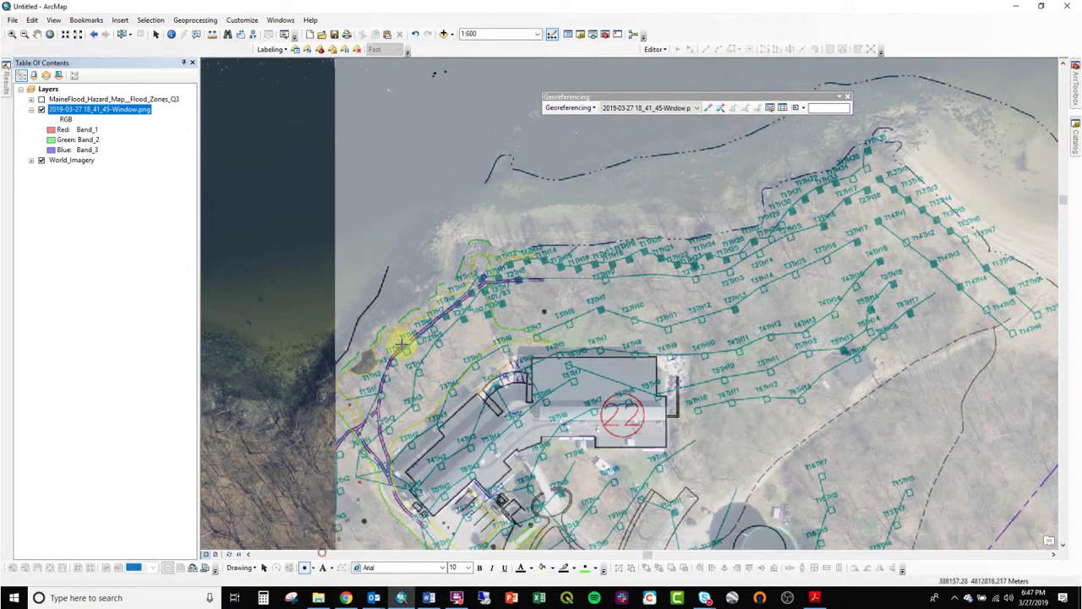
pyautogui.click(456, 306)
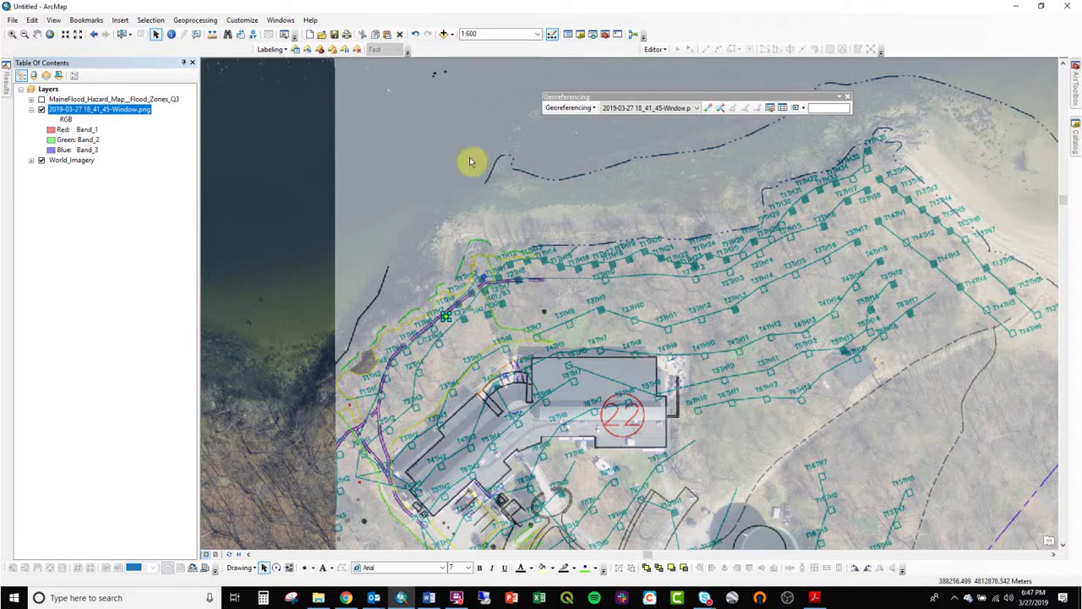
pyautogui.click(305, 568)
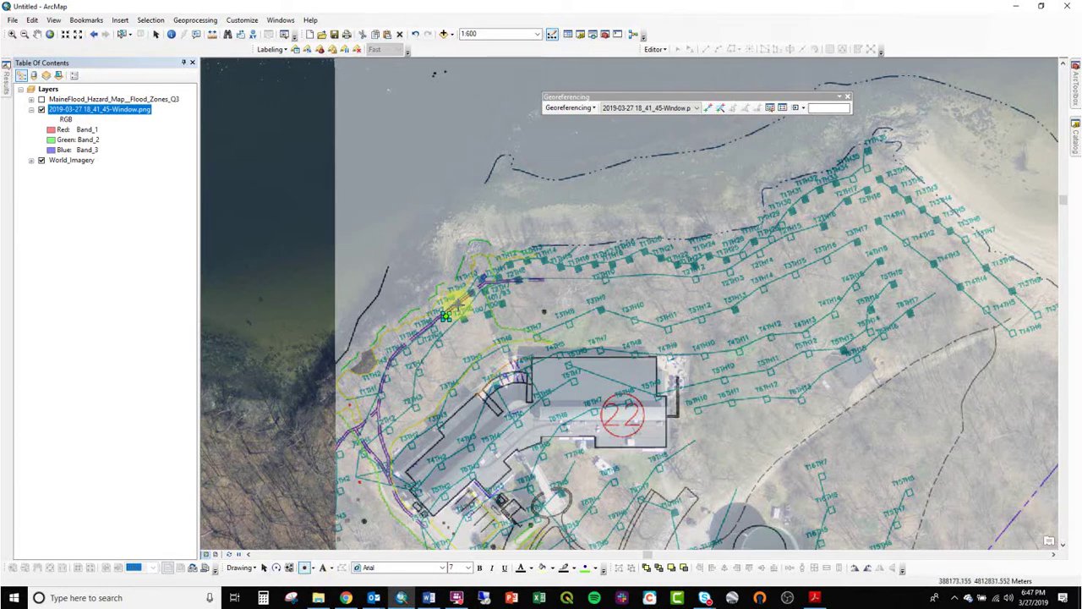
pyautogui.click(456, 303)
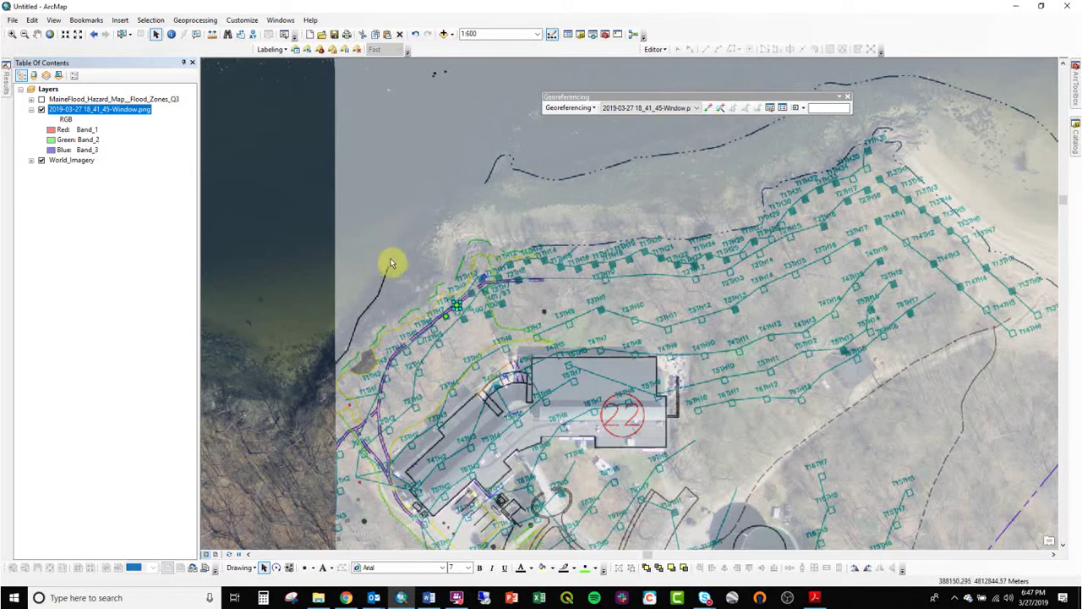
# Add a control point linking the south corner of the large house outline near the plan's east edge to its corner in the imagery.
pyautogui.moveTo(771, 409); pyautogui.dragTo(793, 265)
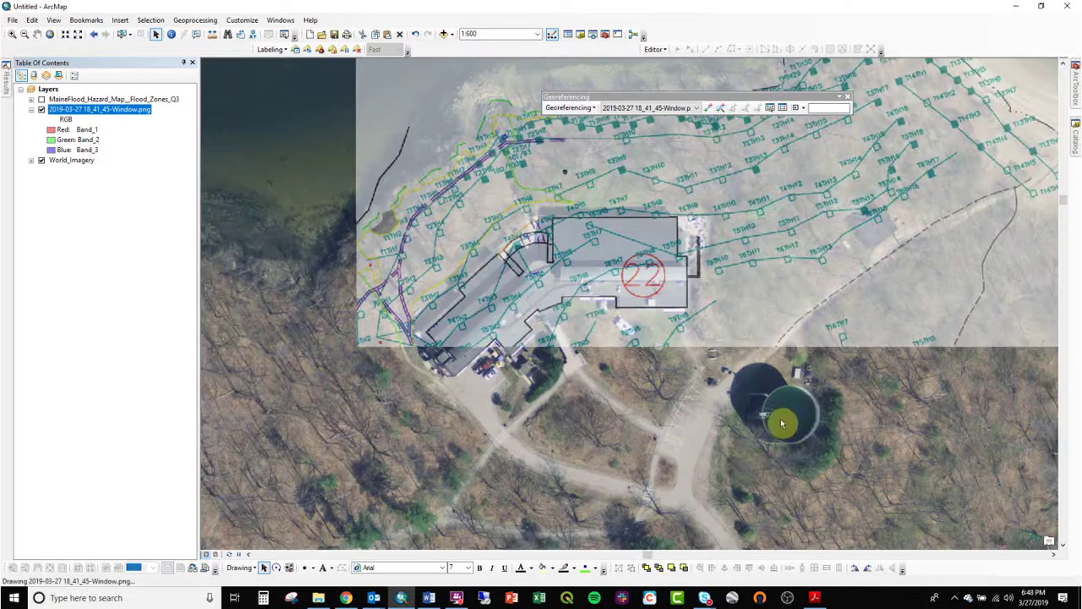
pyautogui.click(710, 107)
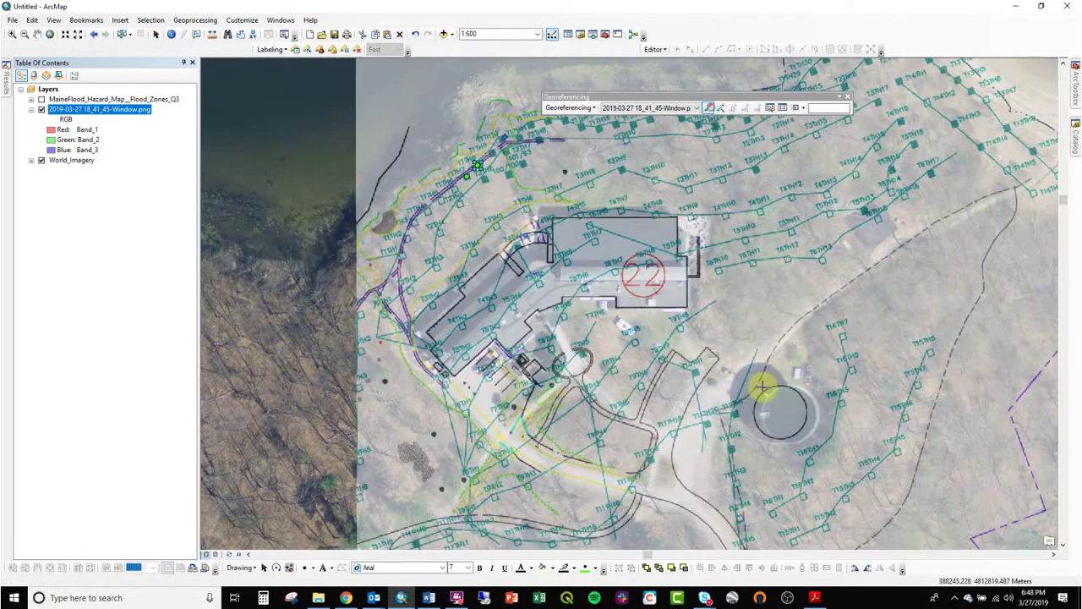
pyautogui.moveTo(804, 451); pyautogui.dragTo(726, 408)
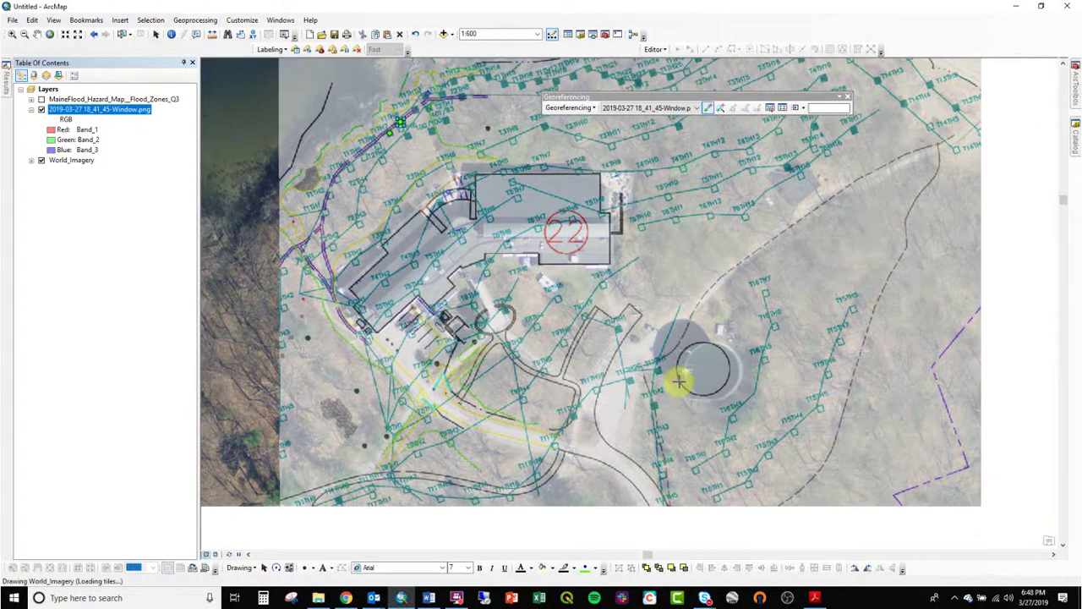
pyautogui.moveTo(589, 459); pyautogui.dragTo(563, 205)
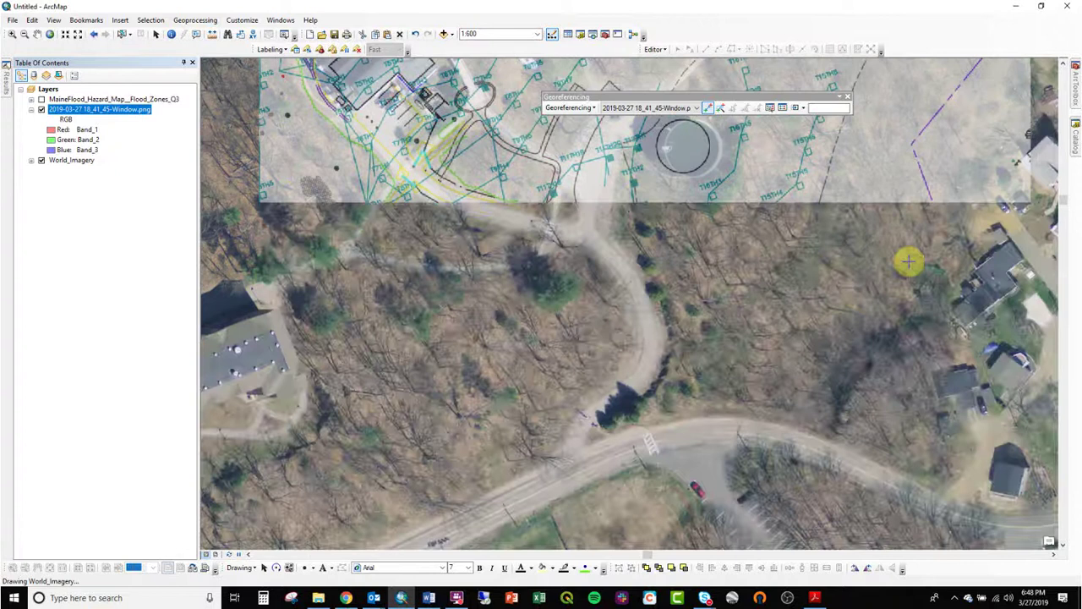
pyautogui.moveTo(937, 259); pyautogui.dragTo(745, 269)
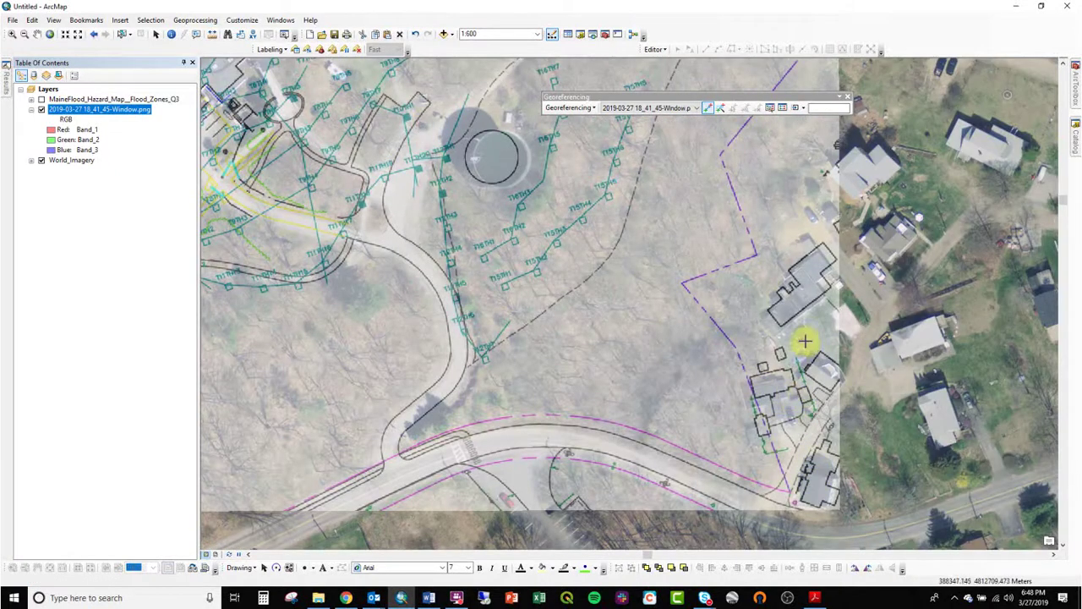
pyautogui.click(12, 34)
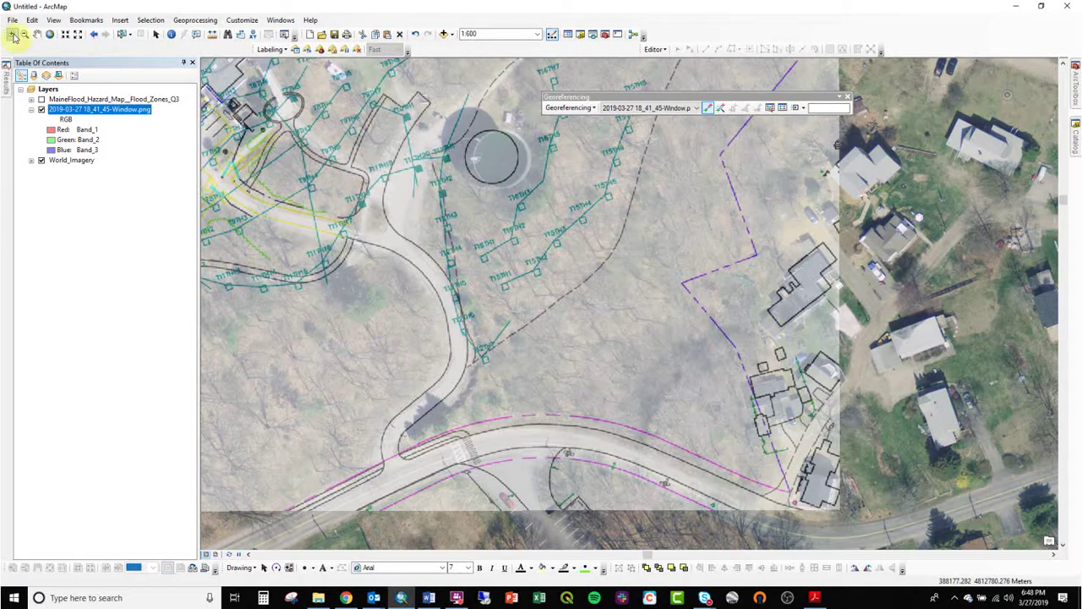
pyautogui.moveTo(726, 289); pyautogui.dragTo(816, 367)
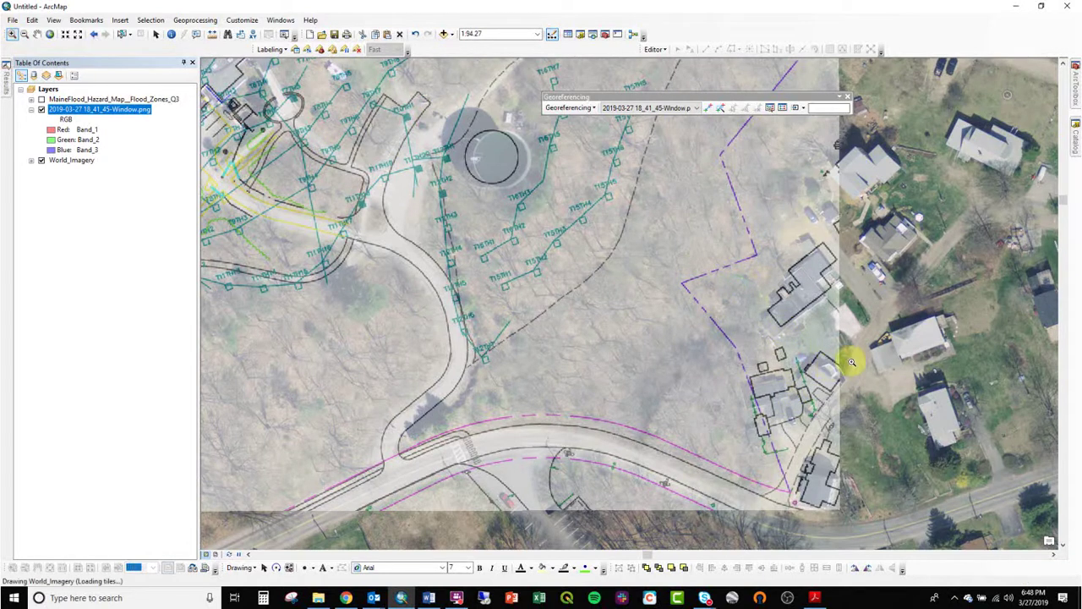
pyautogui.click(510, 194)
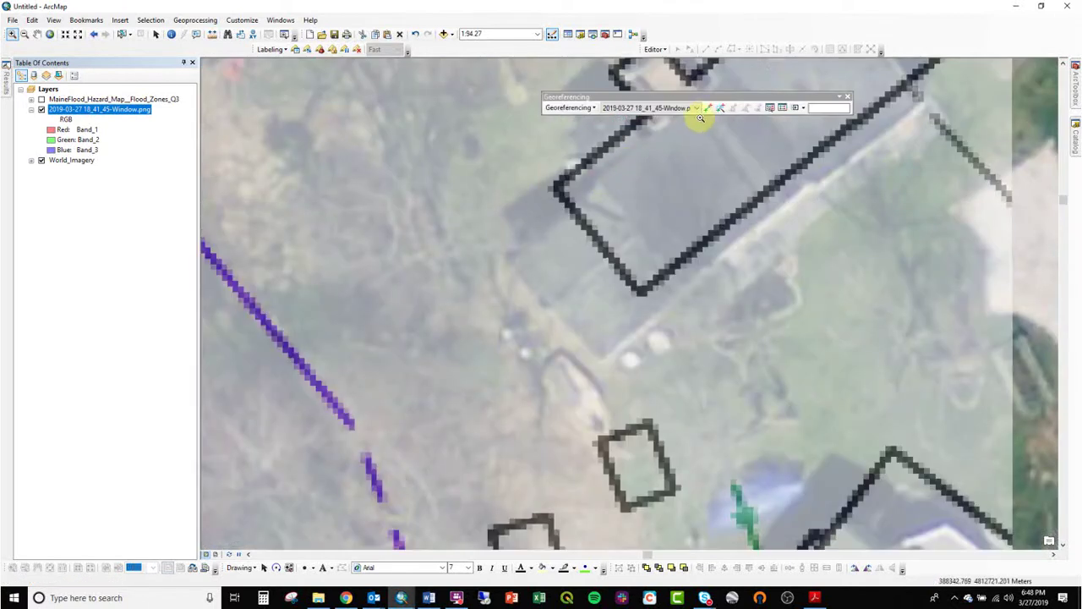
pyautogui.click(708, 109)
pyautogui.click(640, 291)
pyautogui.click(601, 356)
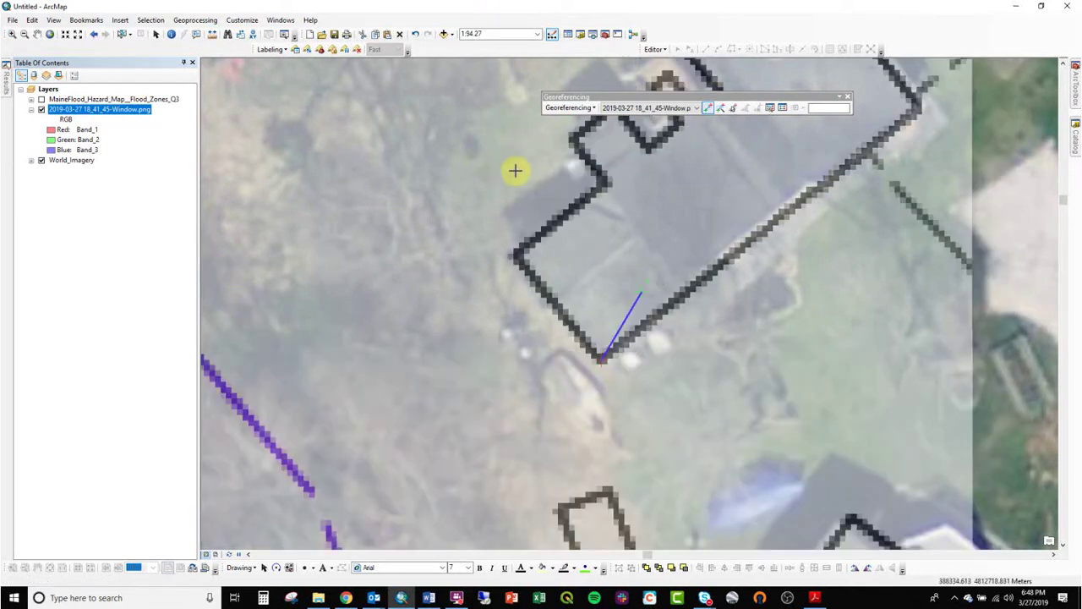
# Add a second control point linking the southeast corner of the partial building outline at the plan's southwest edge to a nearby imagery location.
pyautogui.scroll(3, 407, 244)
pyautogui.scroll(4, 406, 244)
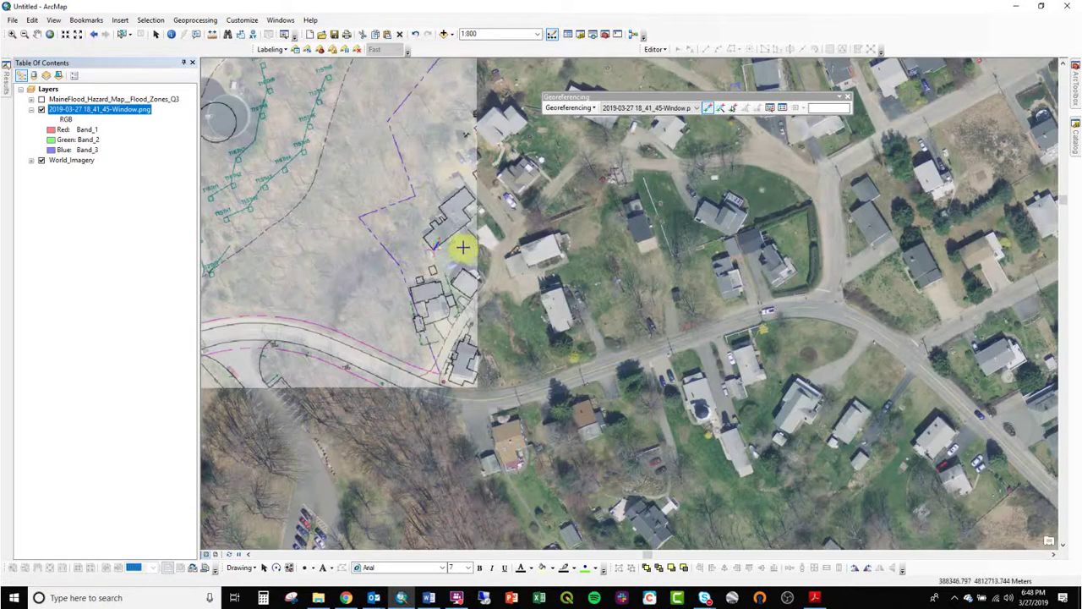
pyautogui.moveTo(578, 327); pyautogui.dragTo(789, 316)
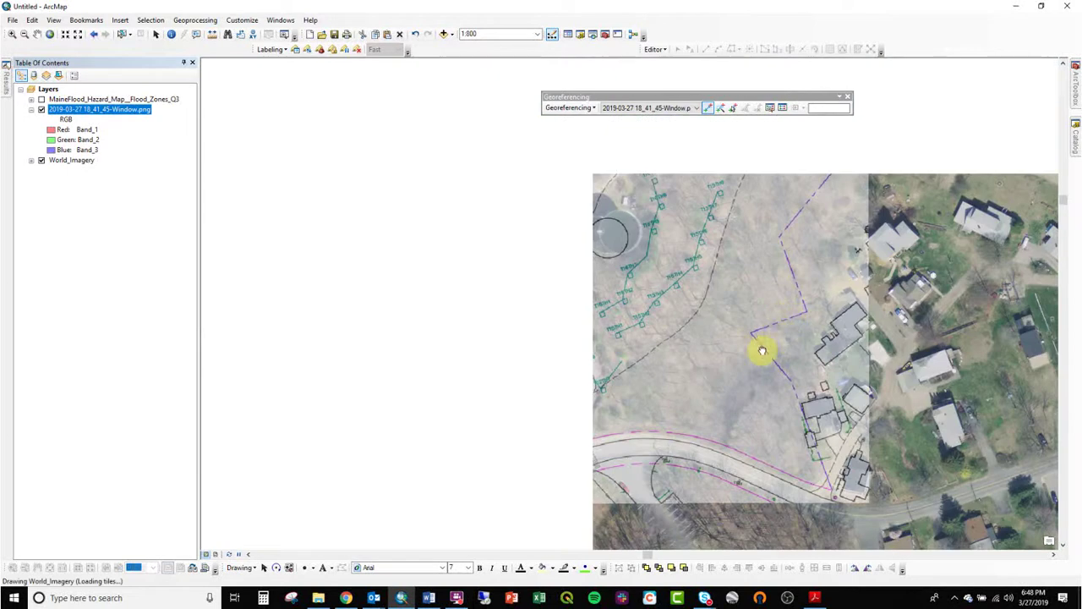
pyautogui.moveTo(476, 495); pyautogui.dragTo(616, 307)
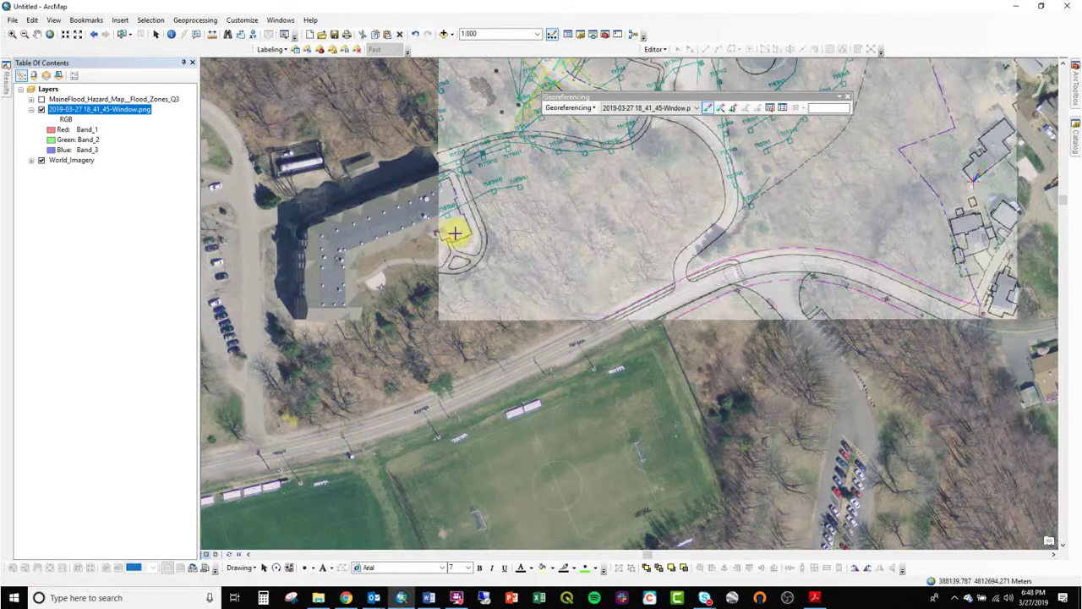
pyautogui.click(12, 34)
pyautogui.click(526, 286)
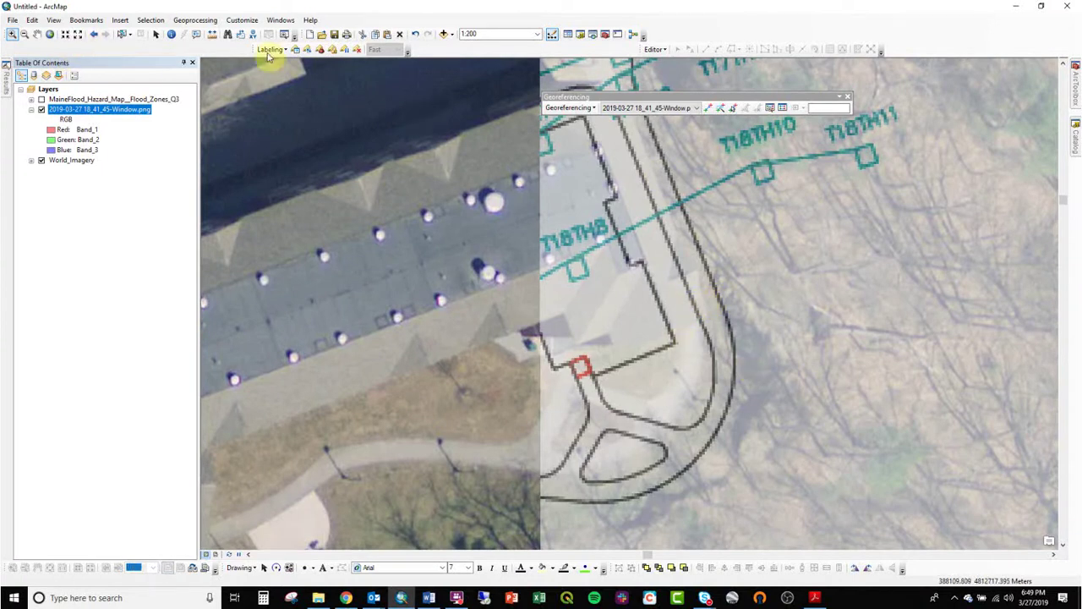
pyautogui.click(711, 108)
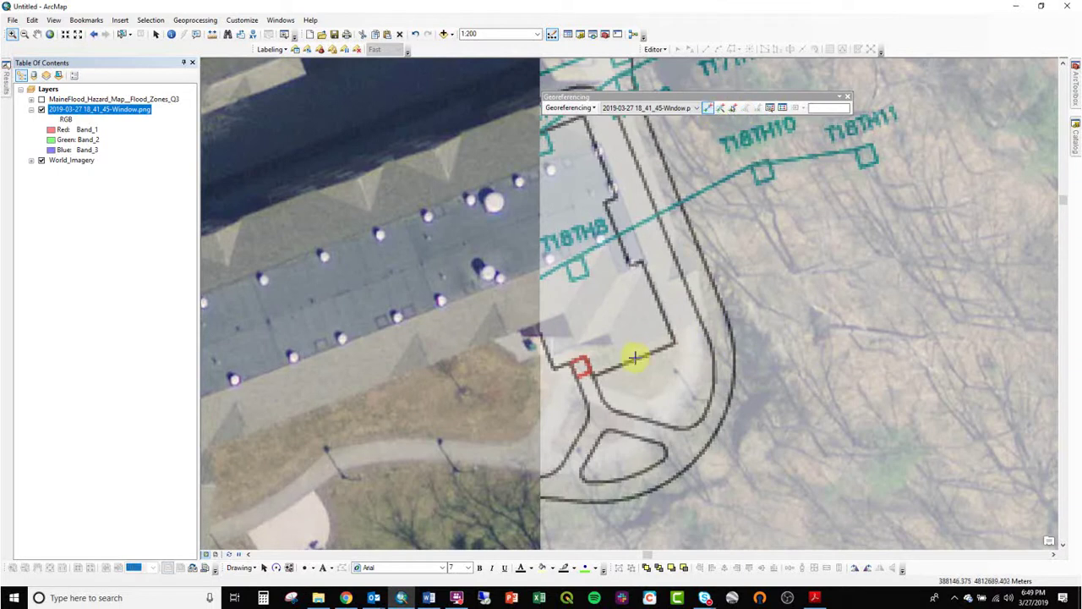
pyautogui.click(677, 344)
pyautogui.click(705, 310)
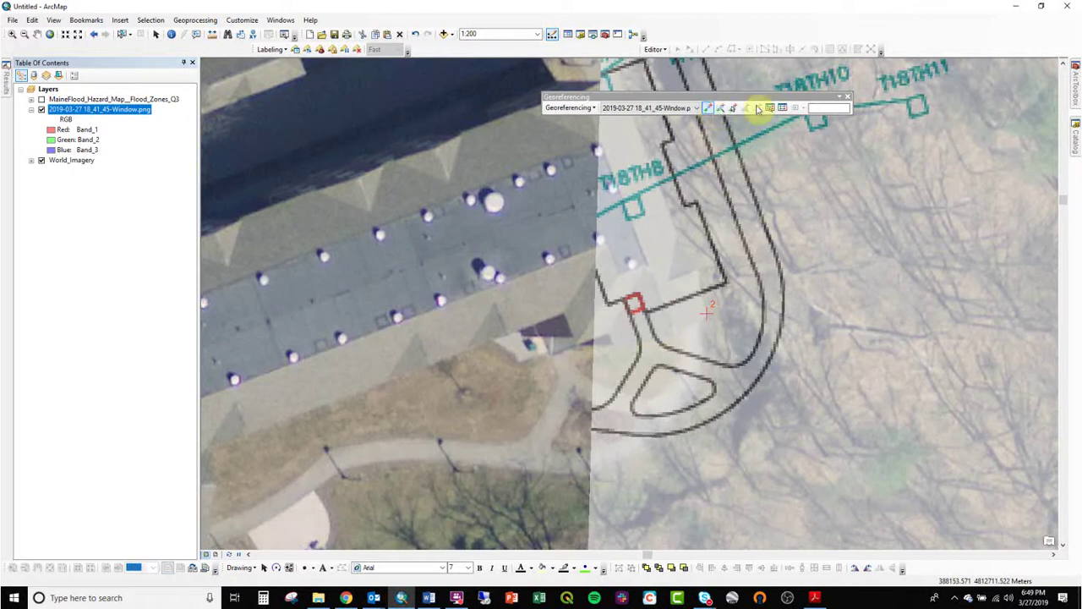
# In the link table, switch link 2 off and back on, add a blank third link, and close the table.
pyautogui.click(782, 110)
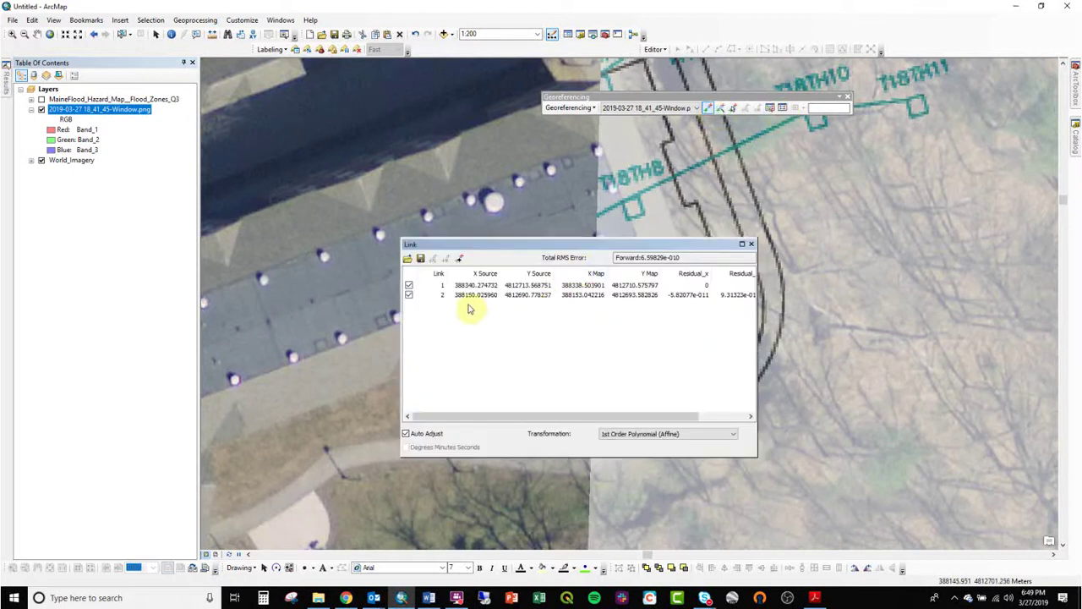
pyautogui.click(408, 296)
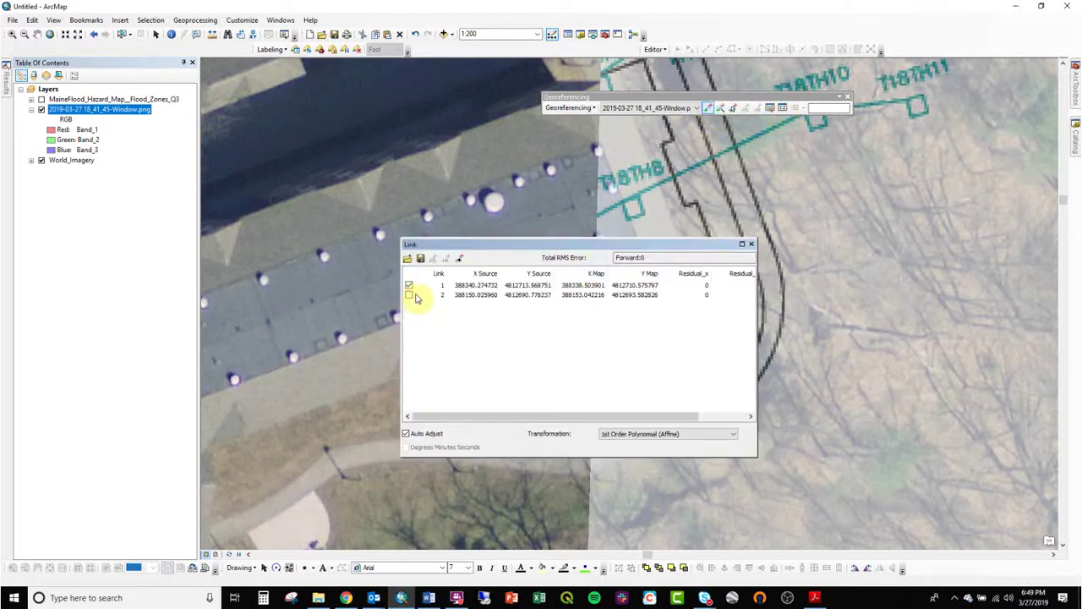
pyautogui.moveTo(532, 246); pyautogui.dragTo(288, 189)
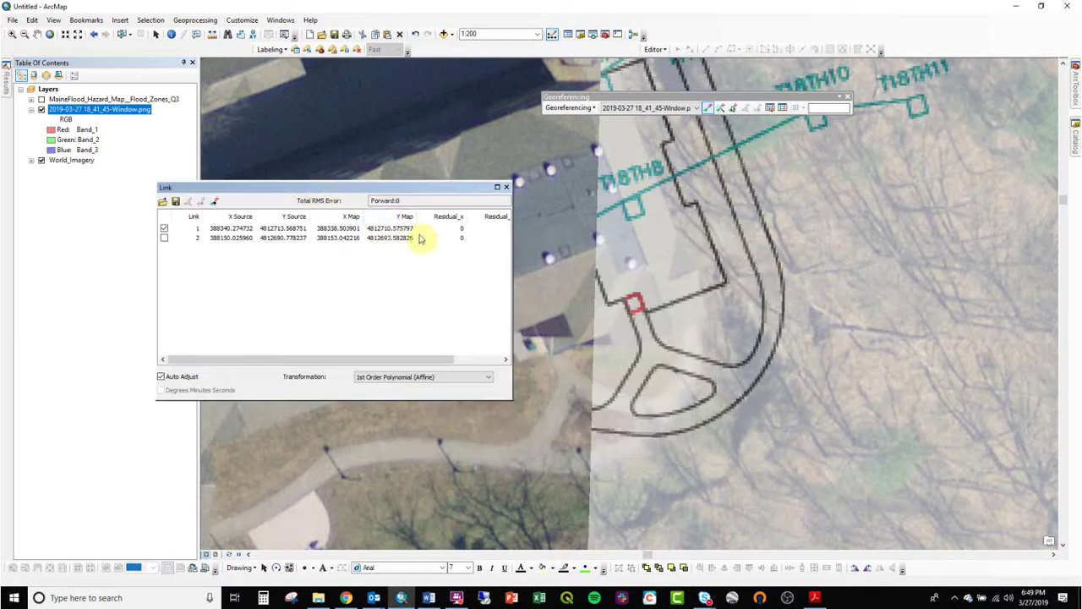
pyautogui.click(164, 237)
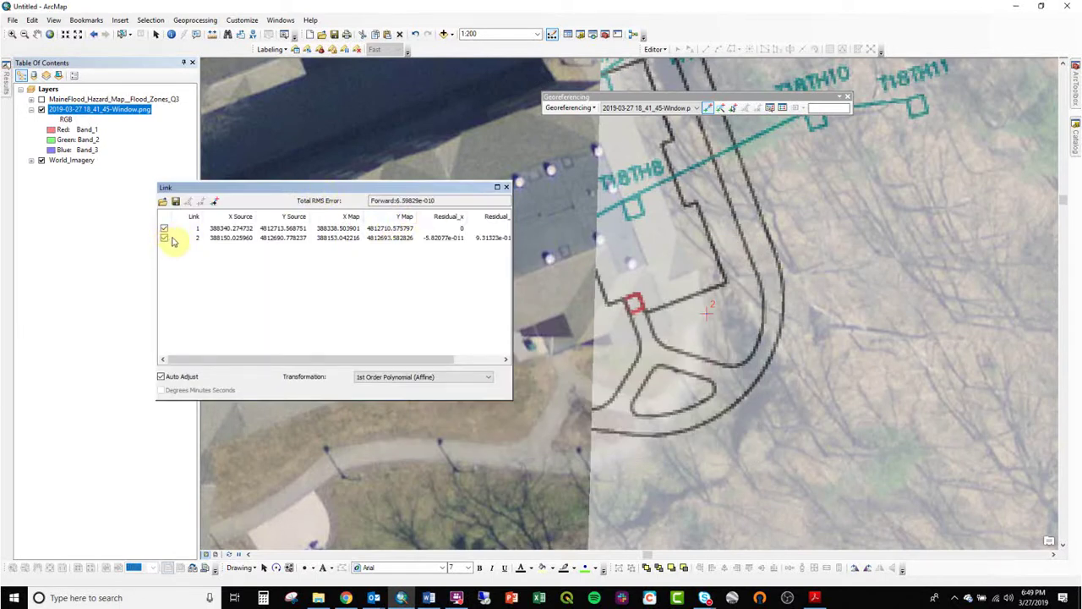
pyautogui.click(217, 203)
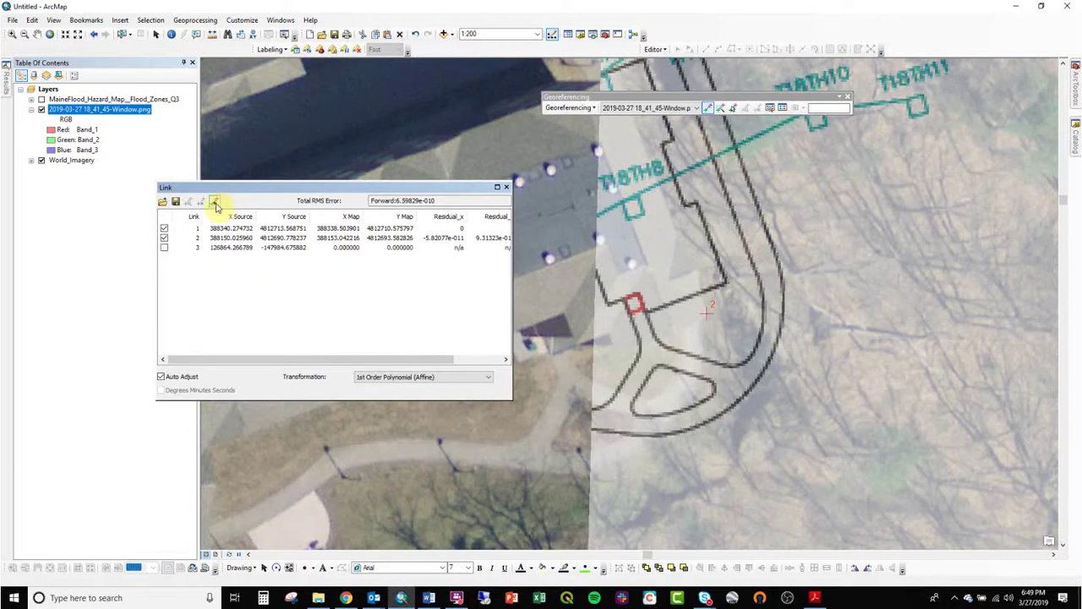
pyautogui.click(506, 186)
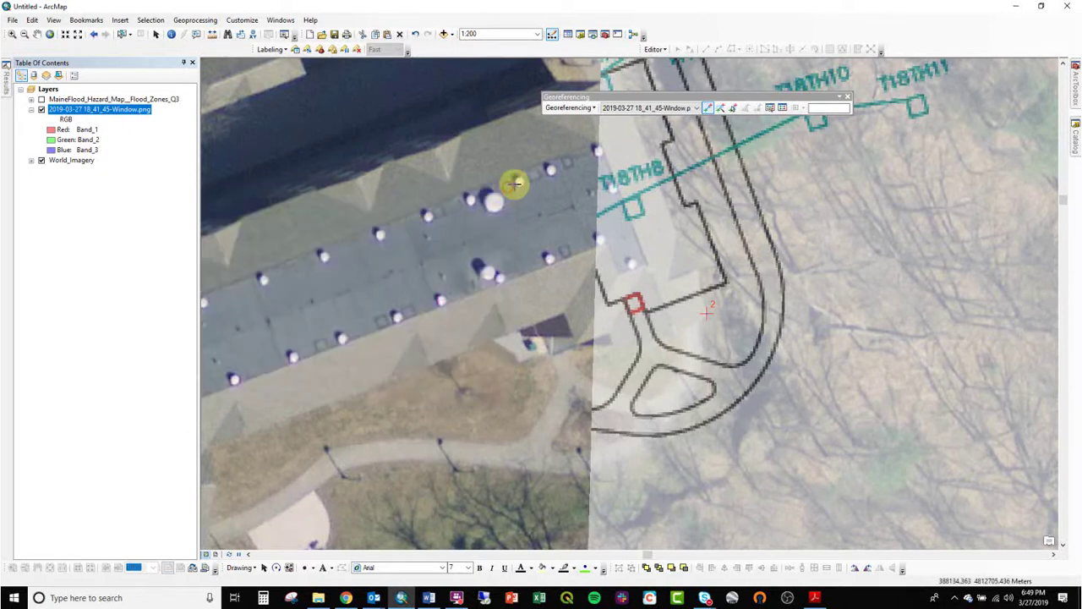
# Preview the plan screenshot in the separate image Viewer window and close it.
pyautogui.click(771, 108)
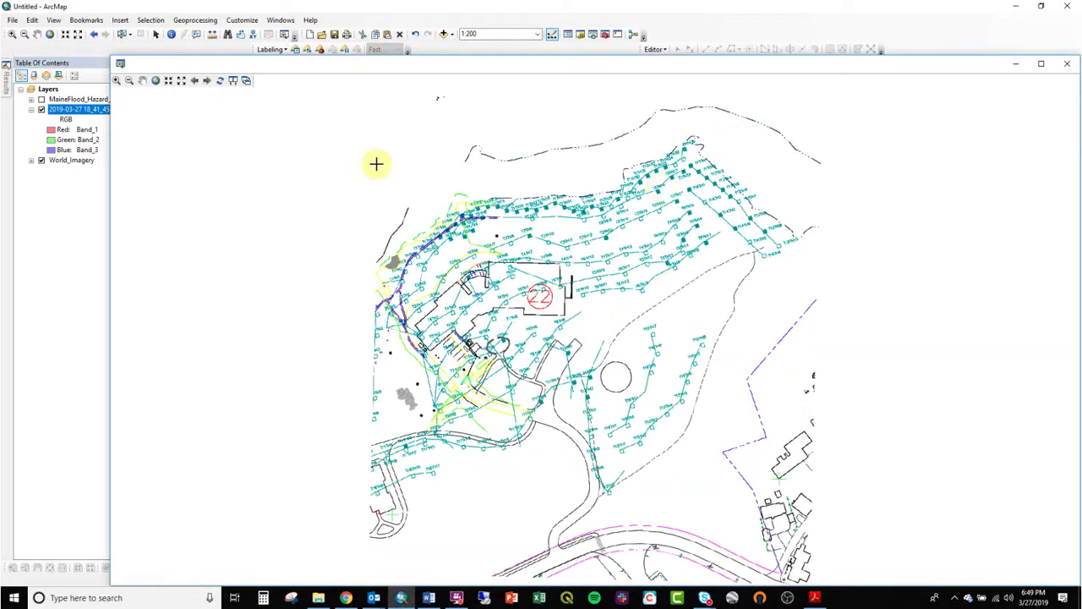
pyautogui.moveTo(701, 61); pyautogui.dragTo(663, 129)
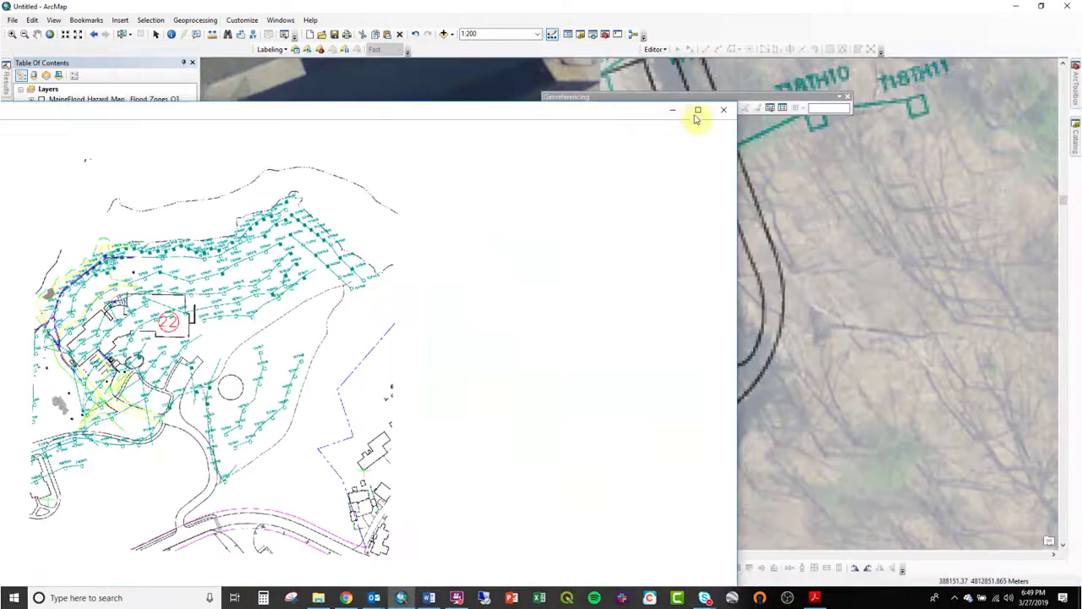
pyautogui.click(723, 110)
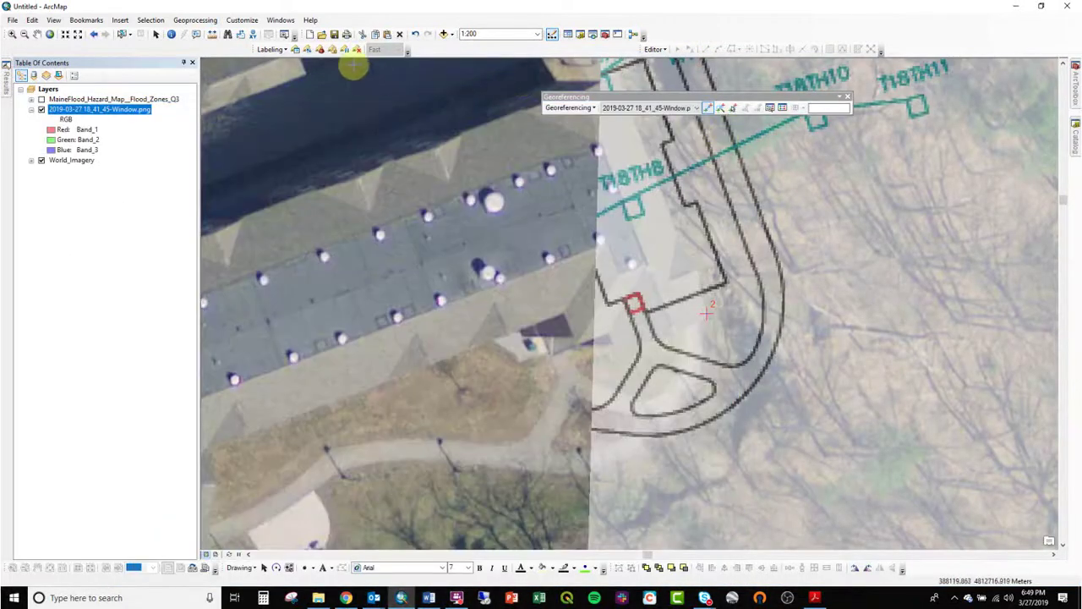
pyautogui.click(12, 19)
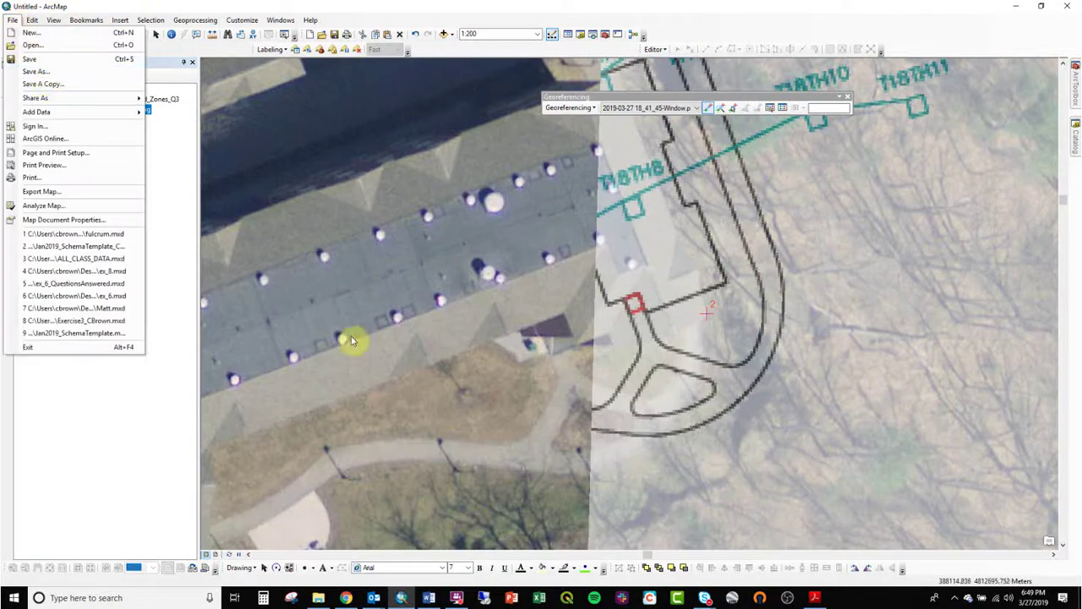